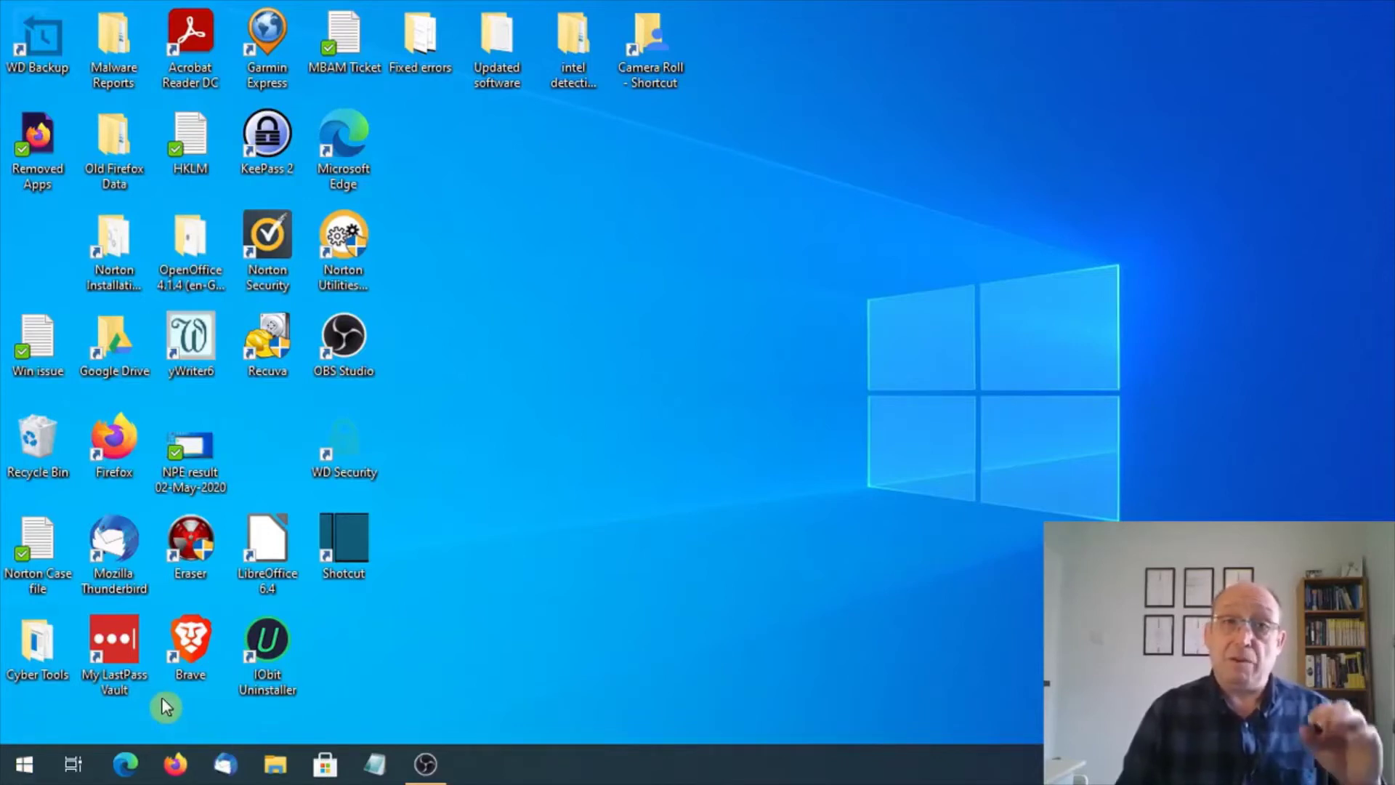
# Launch Settings from the Start menu and go into Accounts.
pyautogui.click(28, 764)
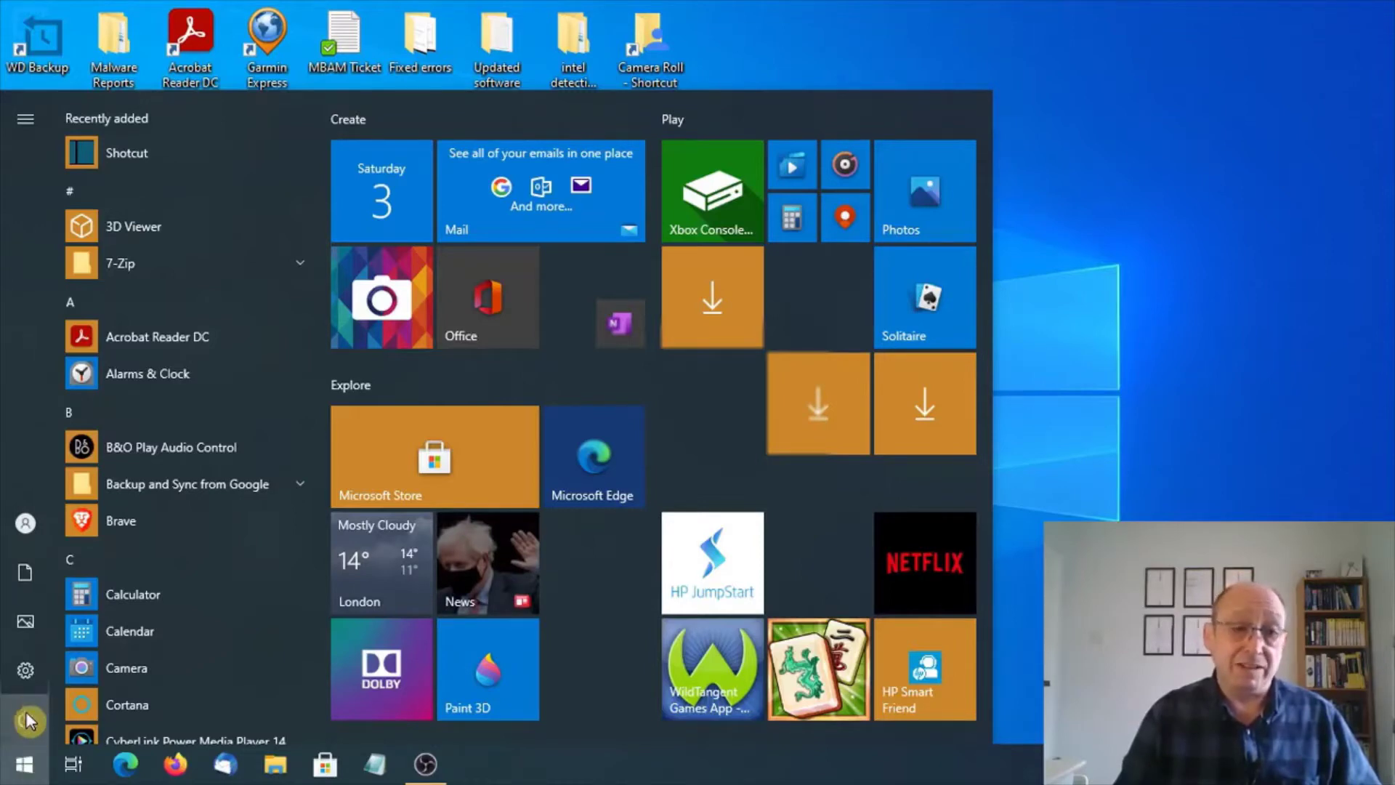
pyautogui.moveTo(26, 672)
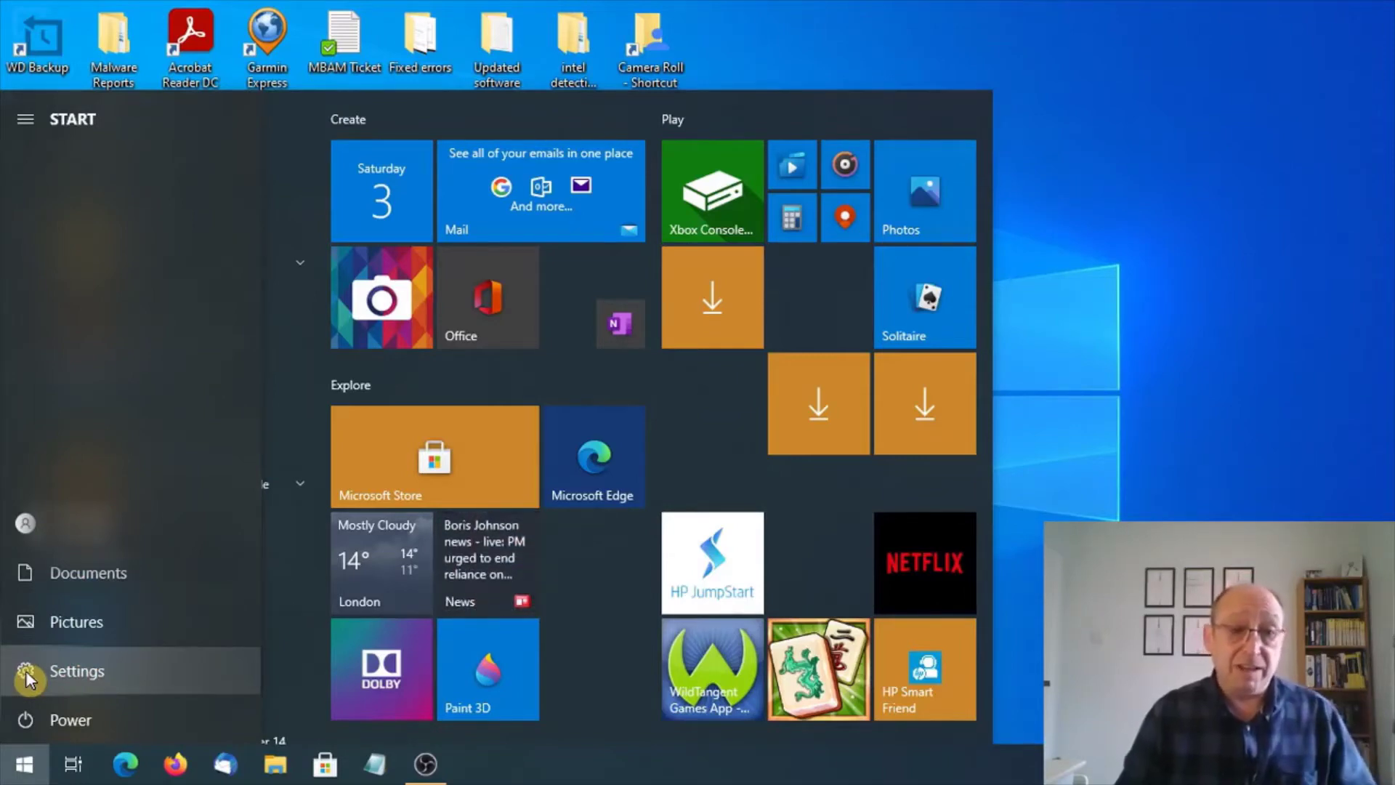
pyautogui.click(25, 670)
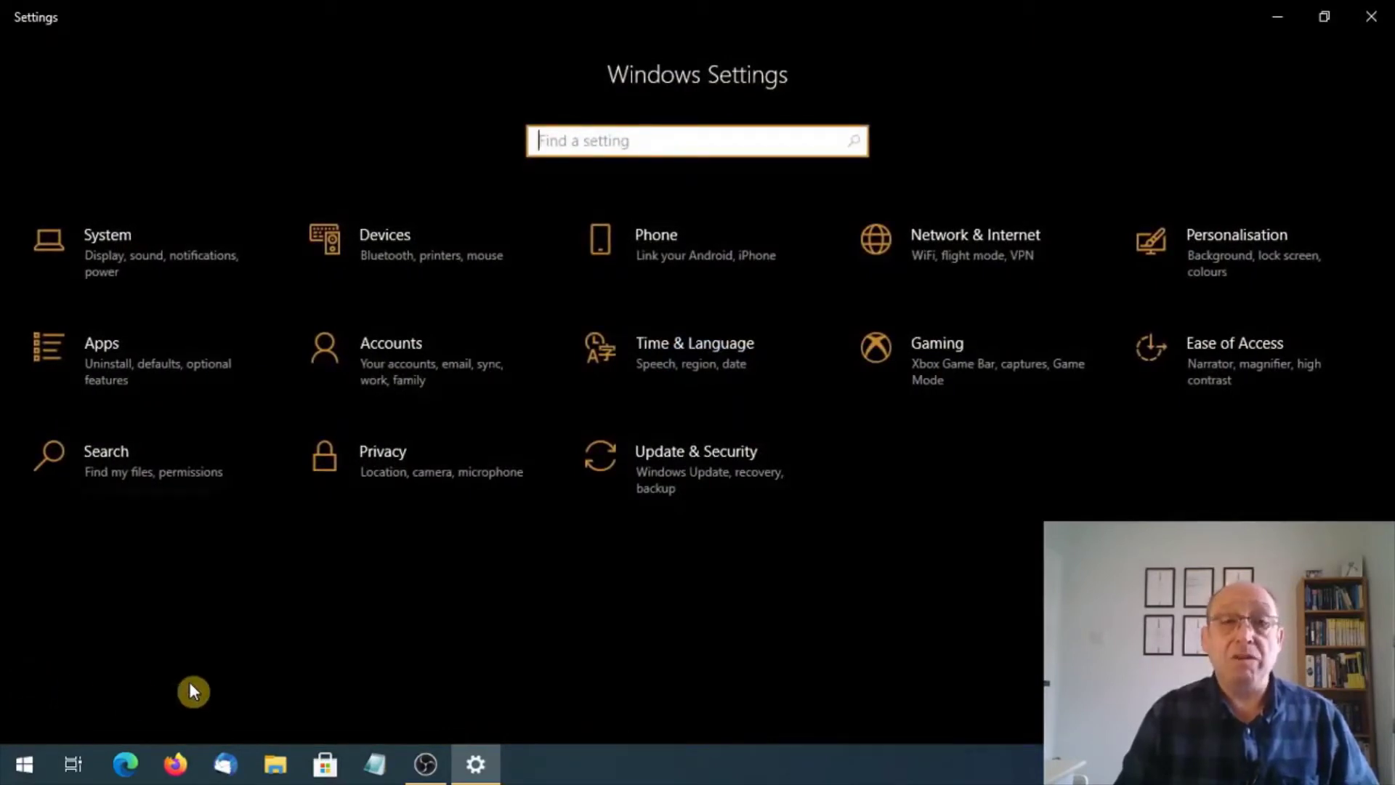
pyautogui.click(420, 356)
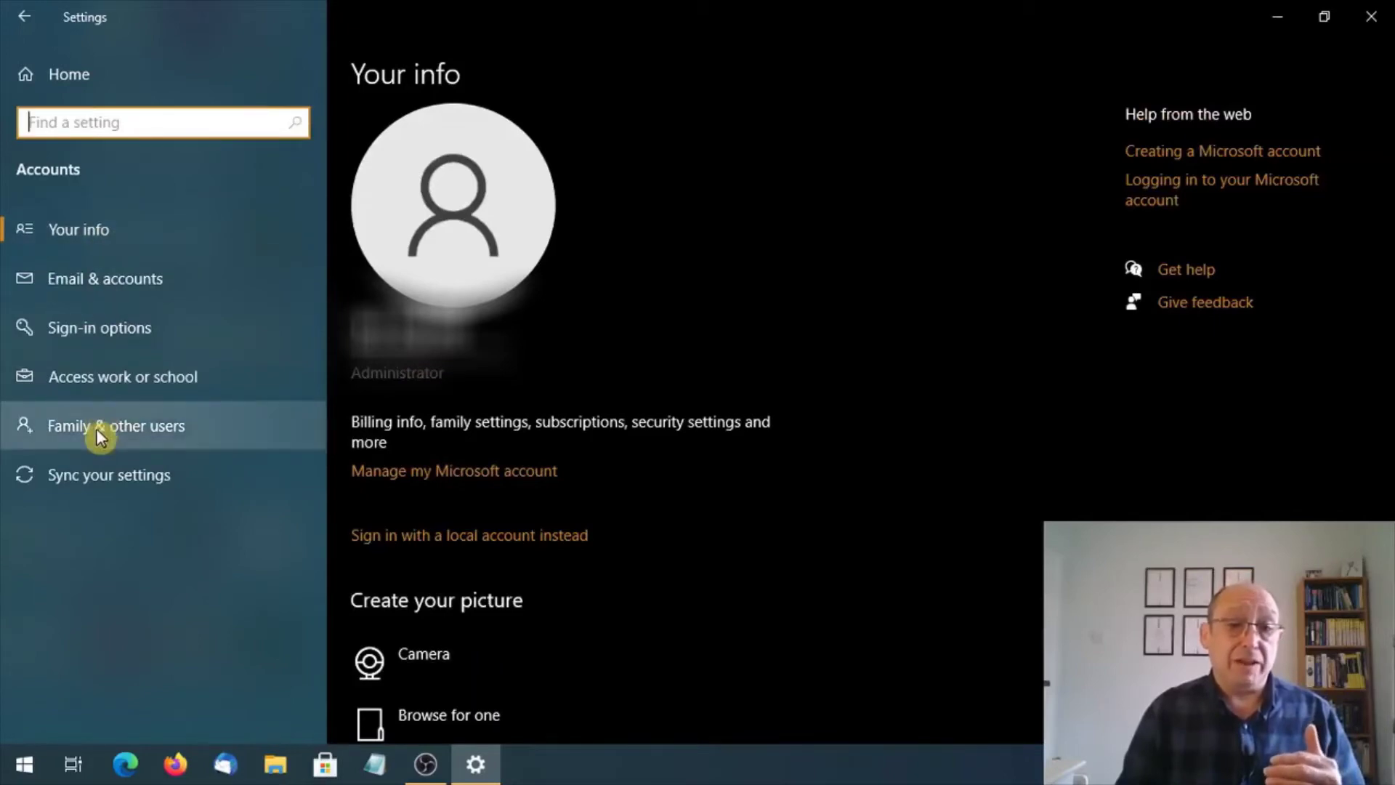
# Switch to the Family & other users page in Accounts.
pyautogui.click(96, 429)
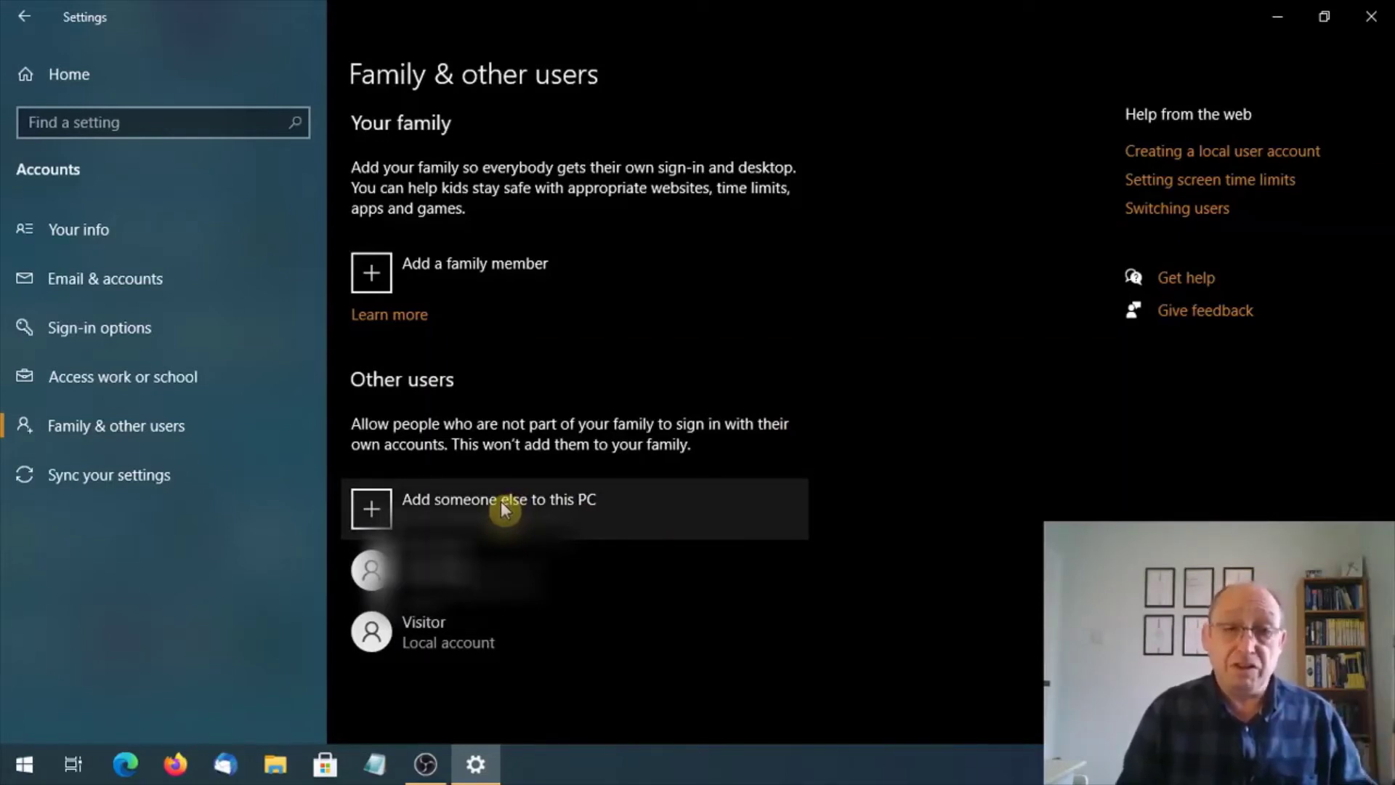
# Add someone else to this PC, choosing to proceed without their sign-in information.
pyautogui.click(500, 502)
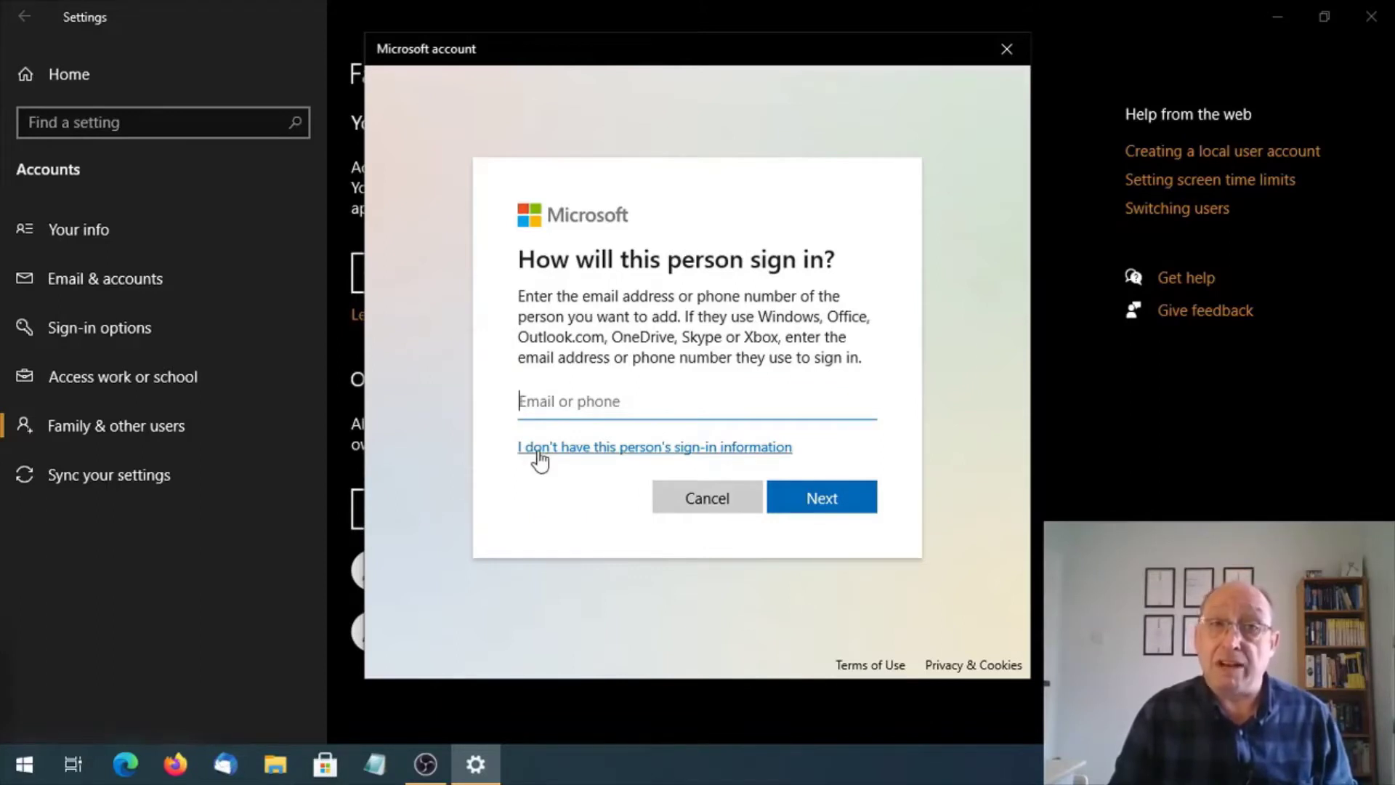
pyautogui.click(539, 452)
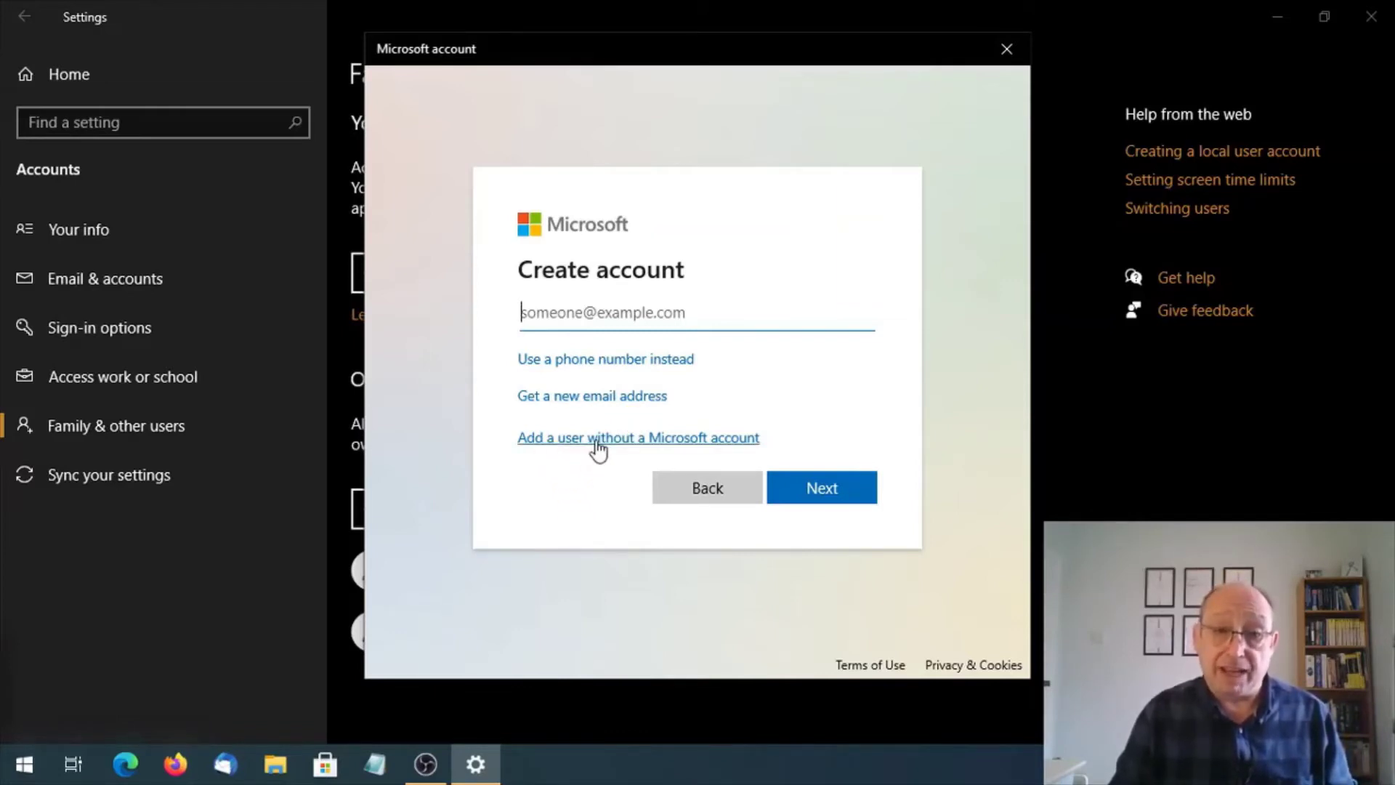
# Choose a local user without a Microsoft account, named 'Clacton IT Club'.
pyautogui.click(596, 439)
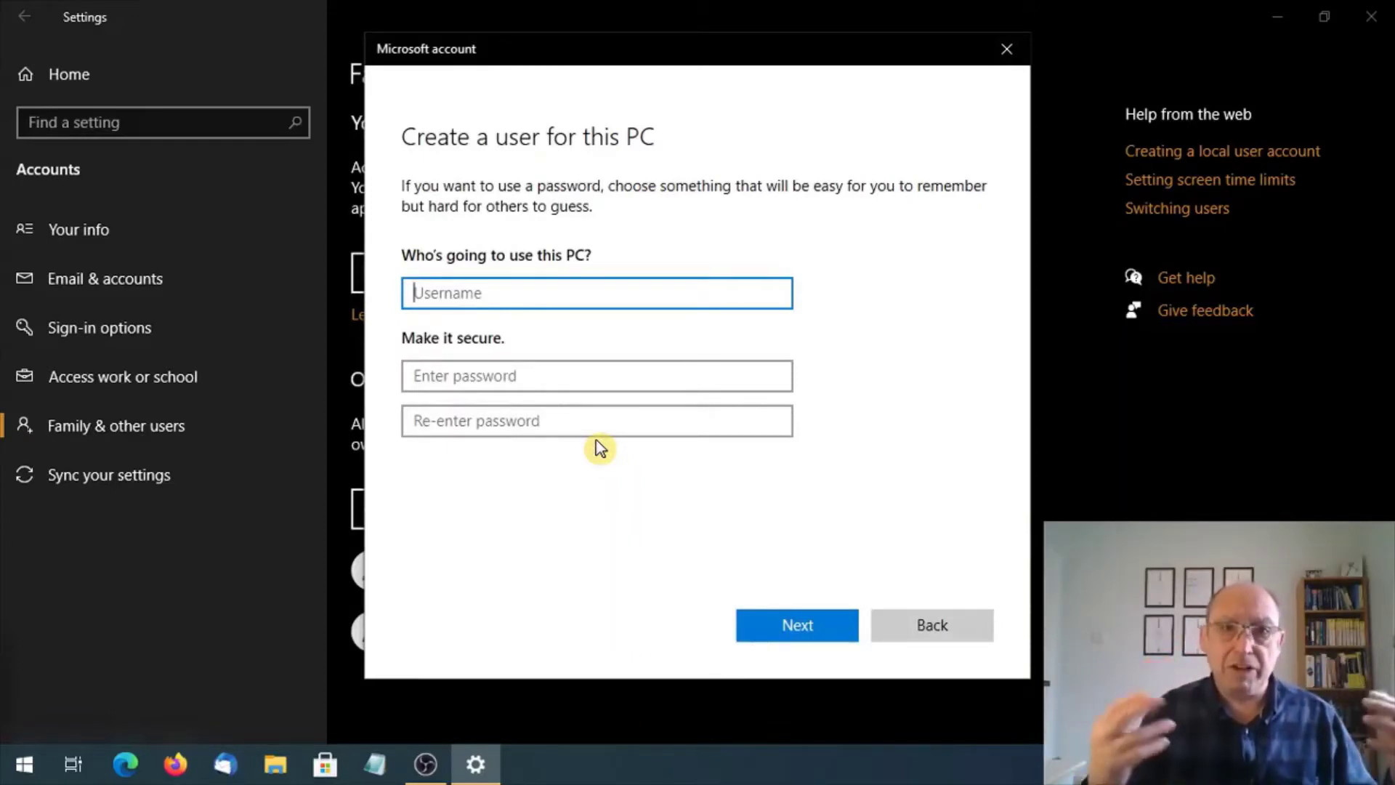
pyautogui.write('C')
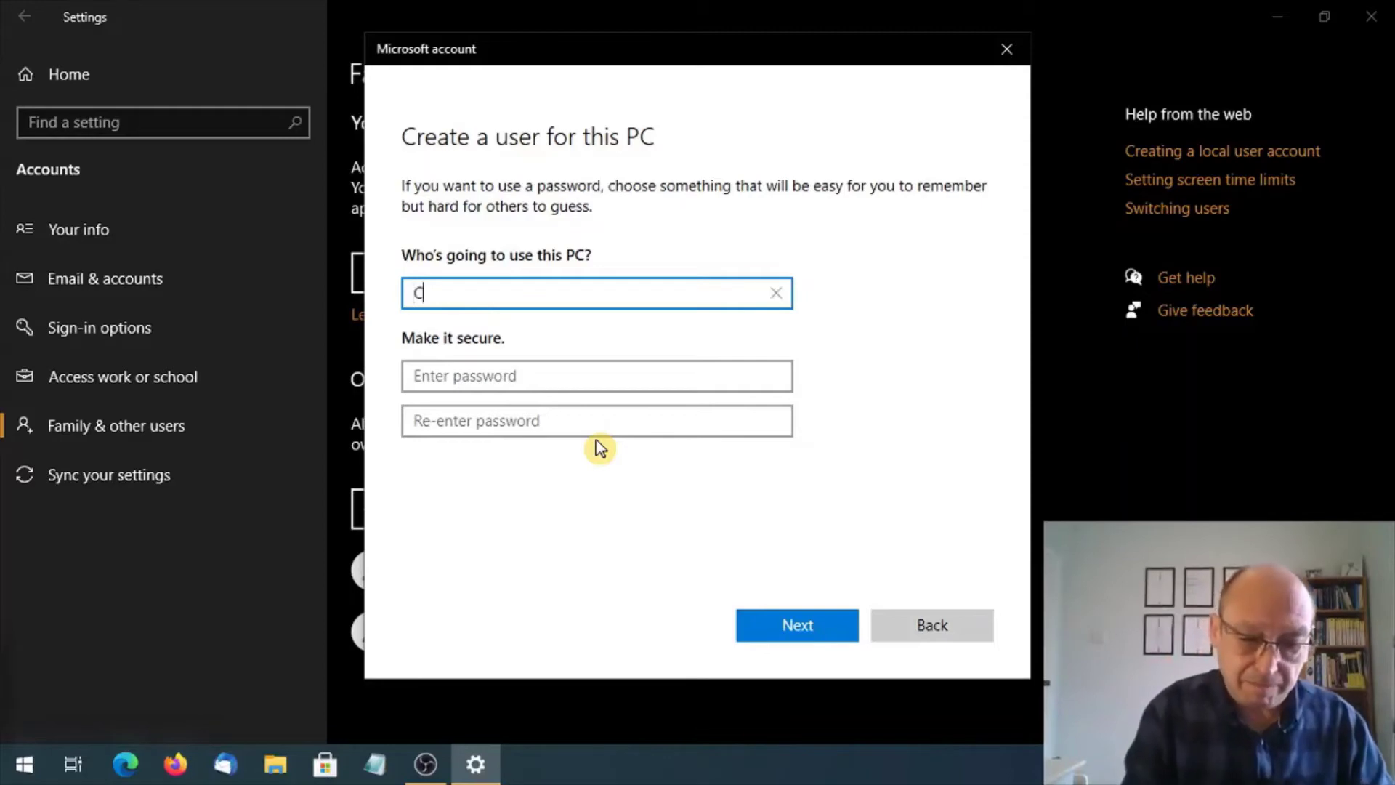
pyautogui.write('lac')
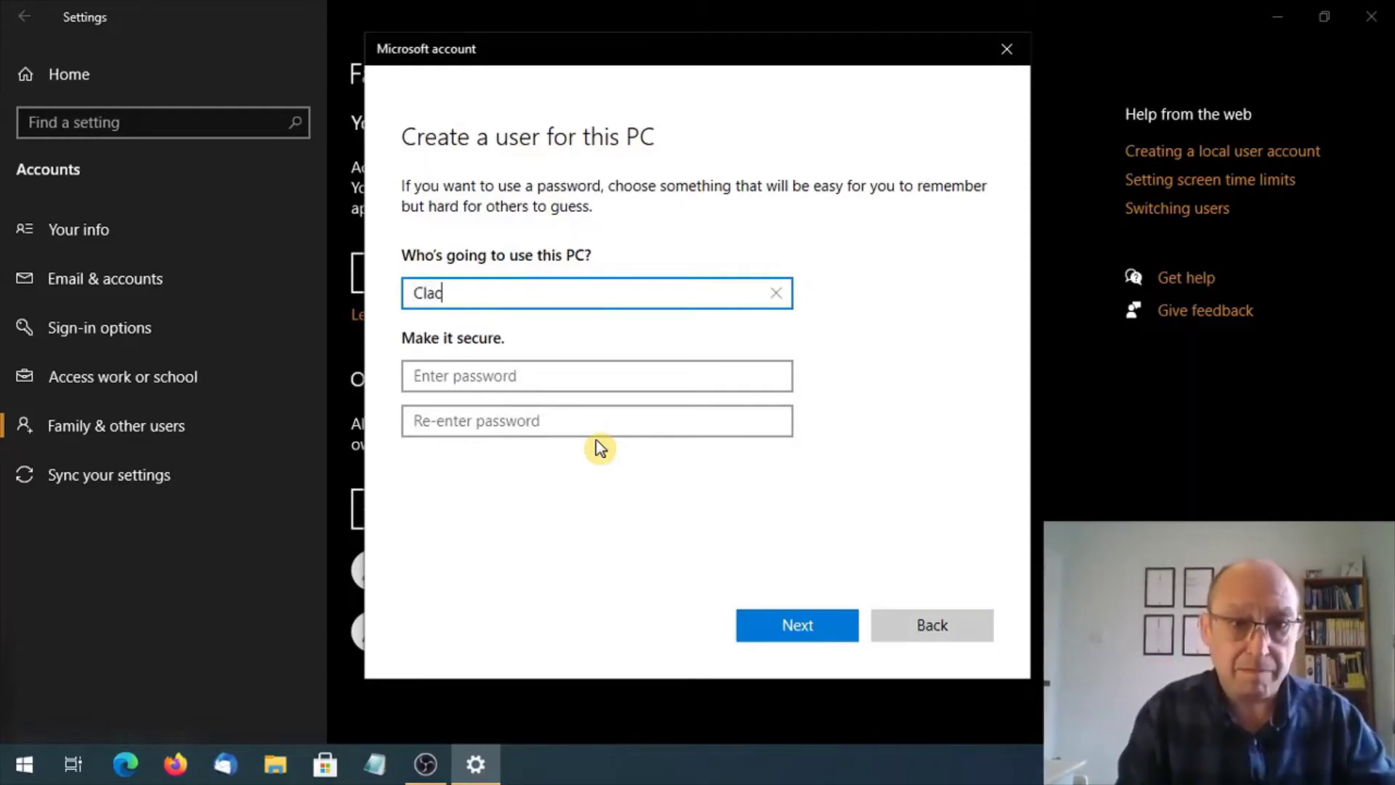
pyautogui.write('ton IT ')
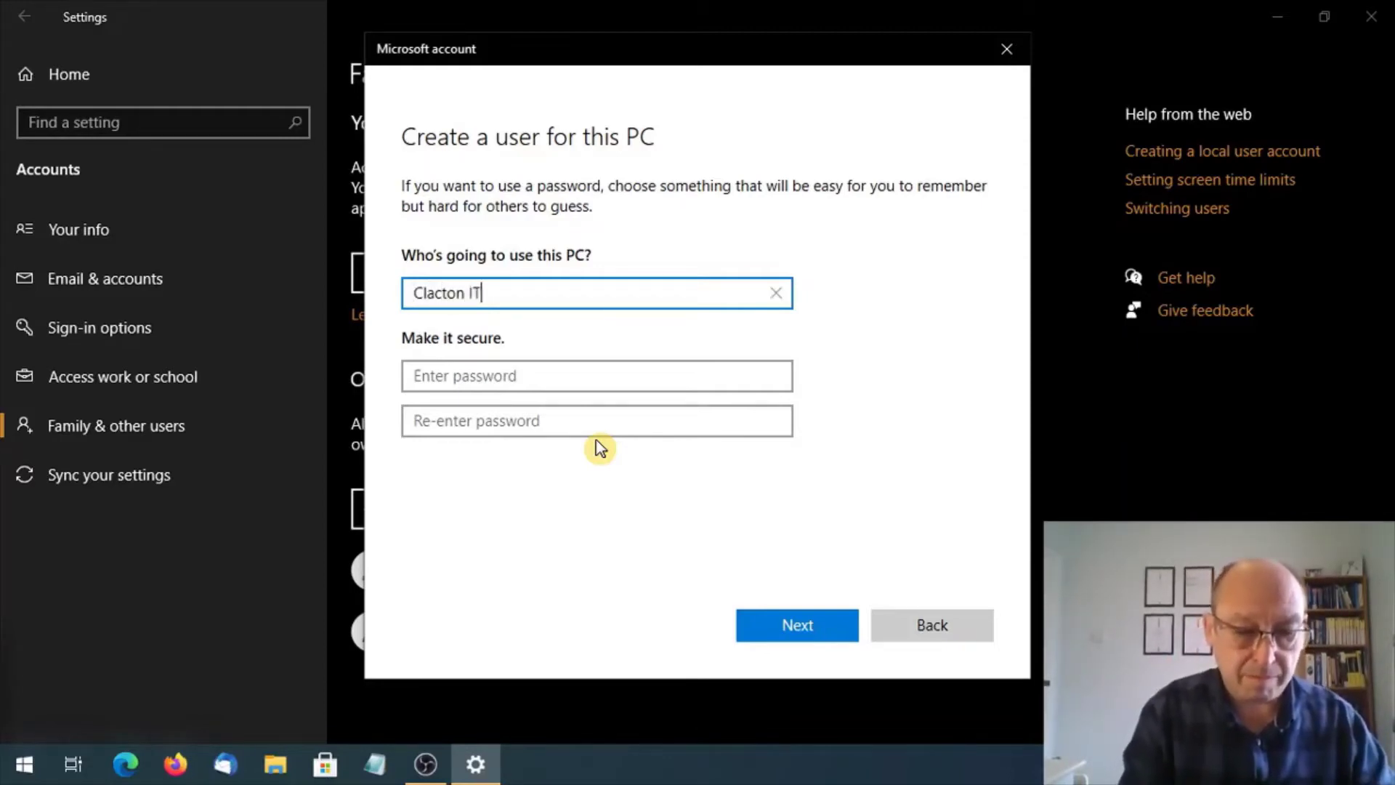
pyautogui.write('Club')
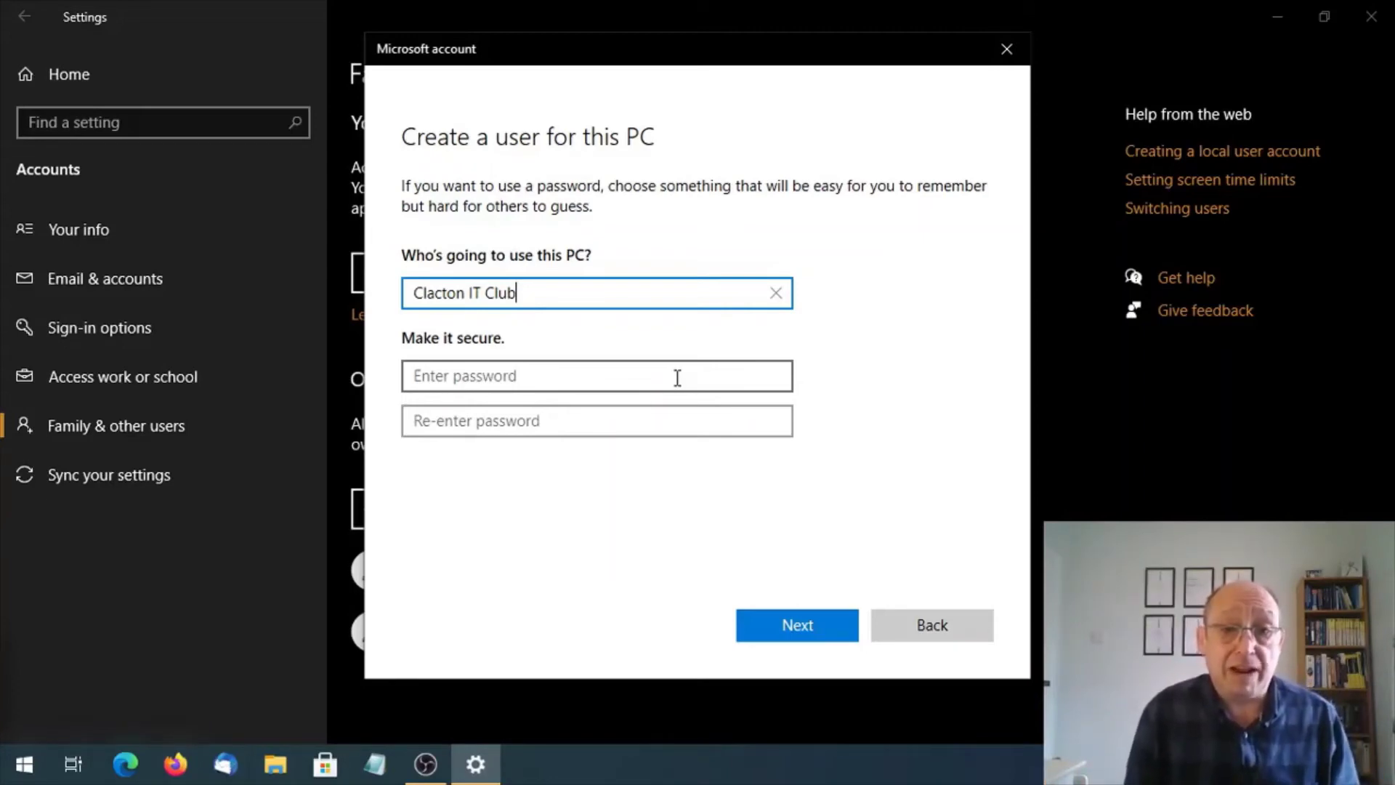
# Enter the account password in the password box and again in Re-enter password.
pyautogui.click(564, 374)
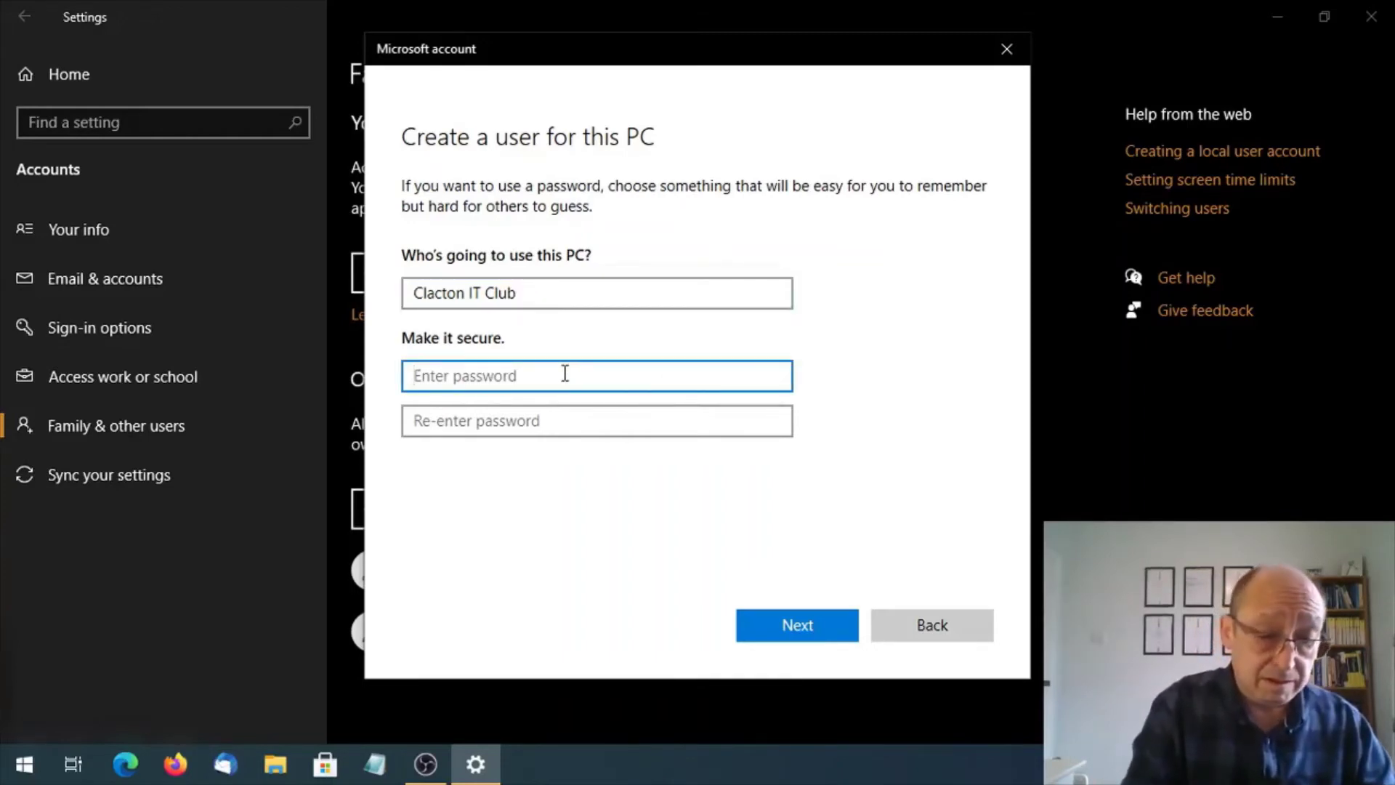
pyautogui.write('••••••')
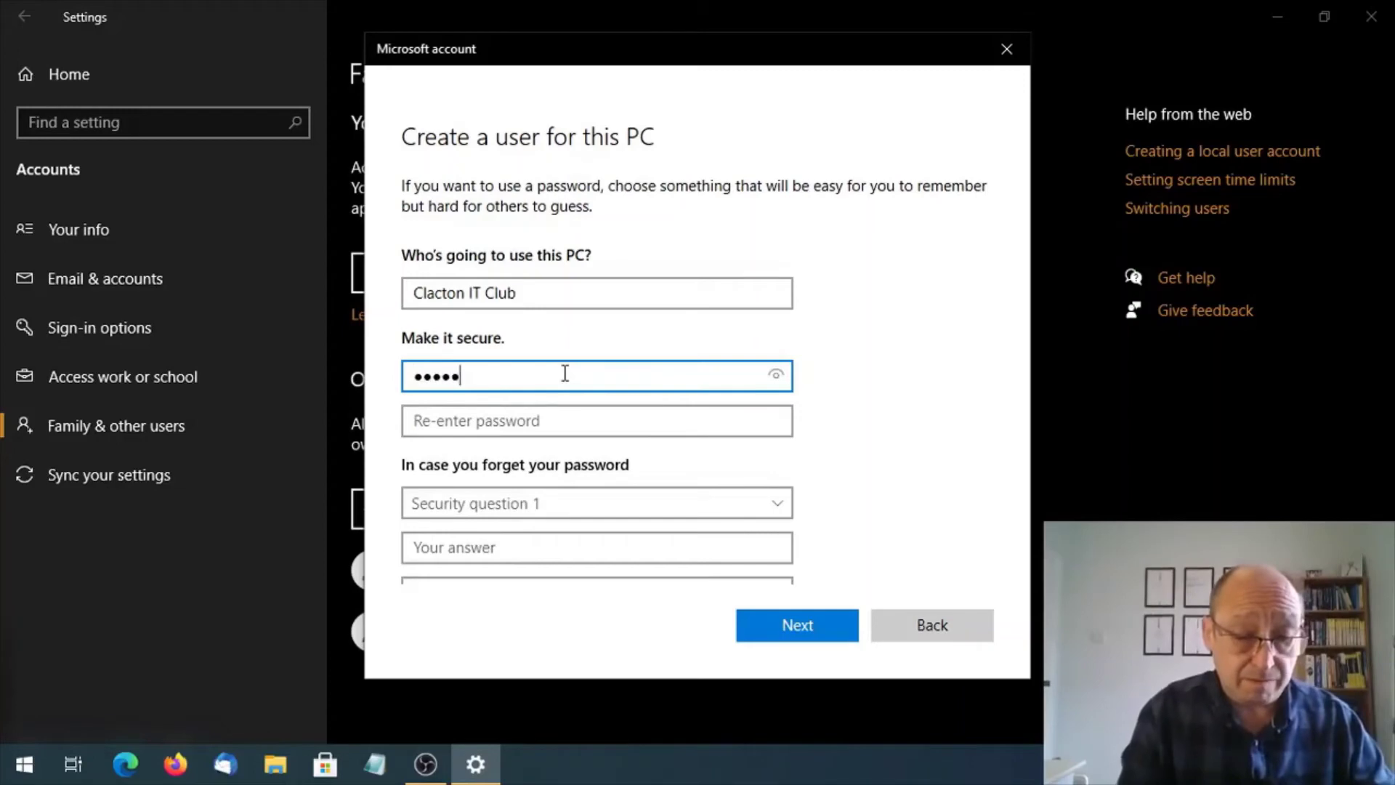
pyautogui.write('•••••••')
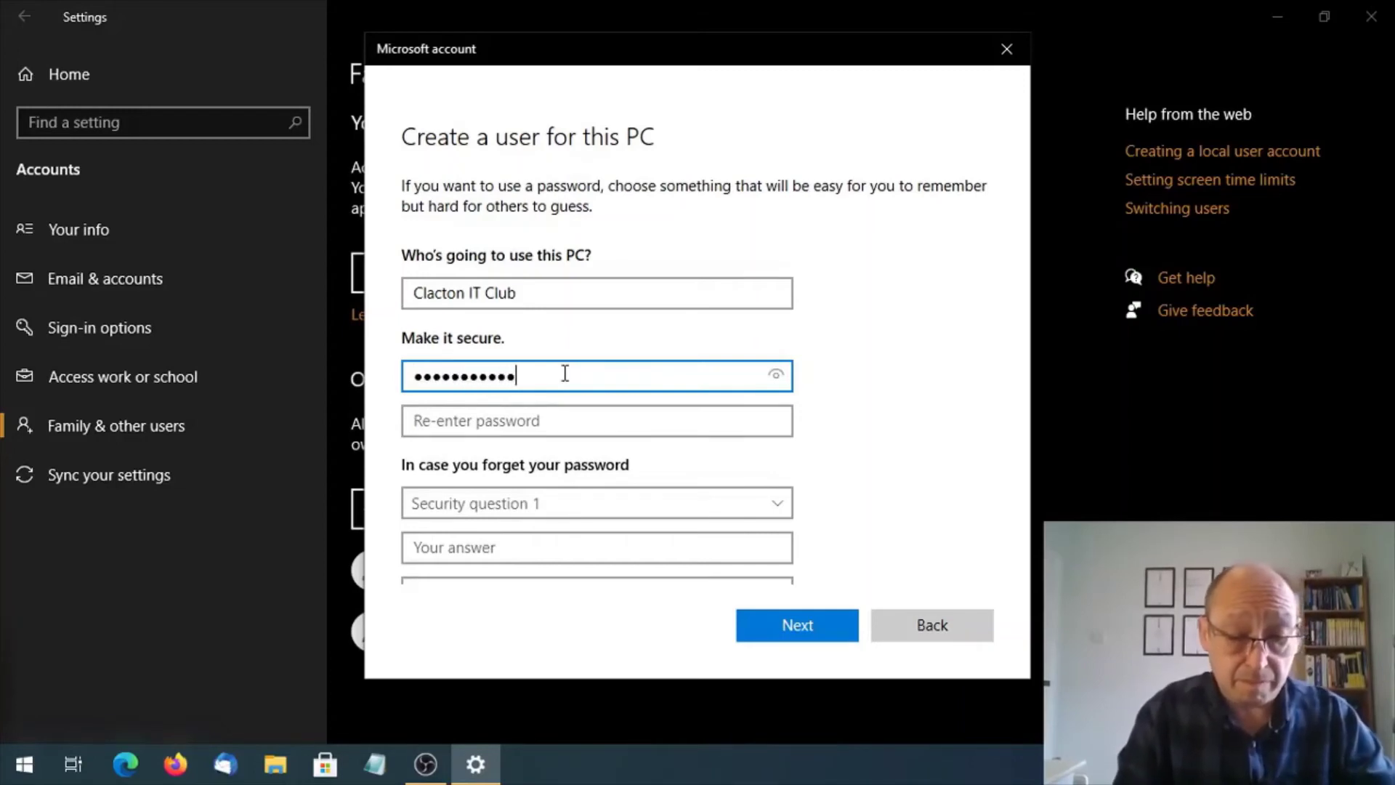
pyautogui.write('•••••')
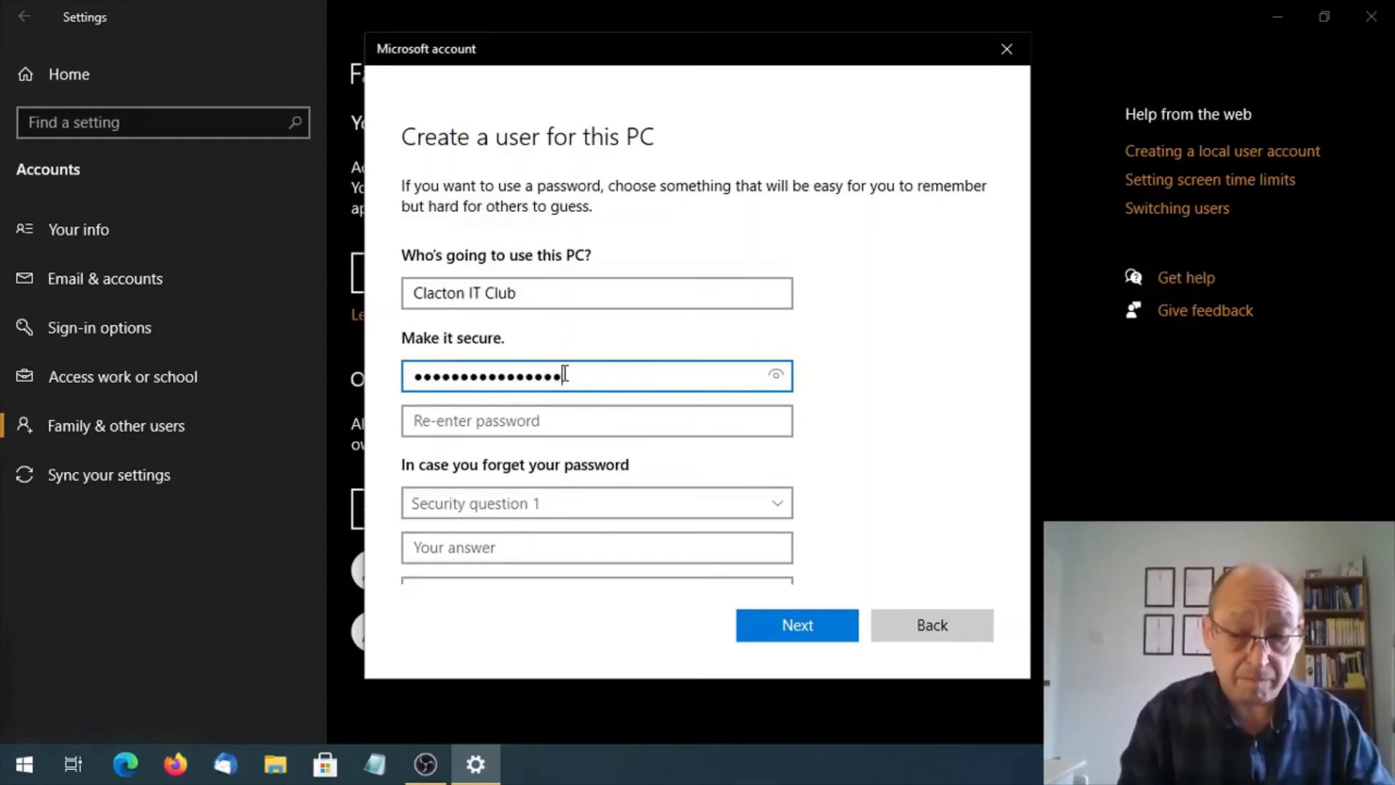
pyautogui.write('••••')
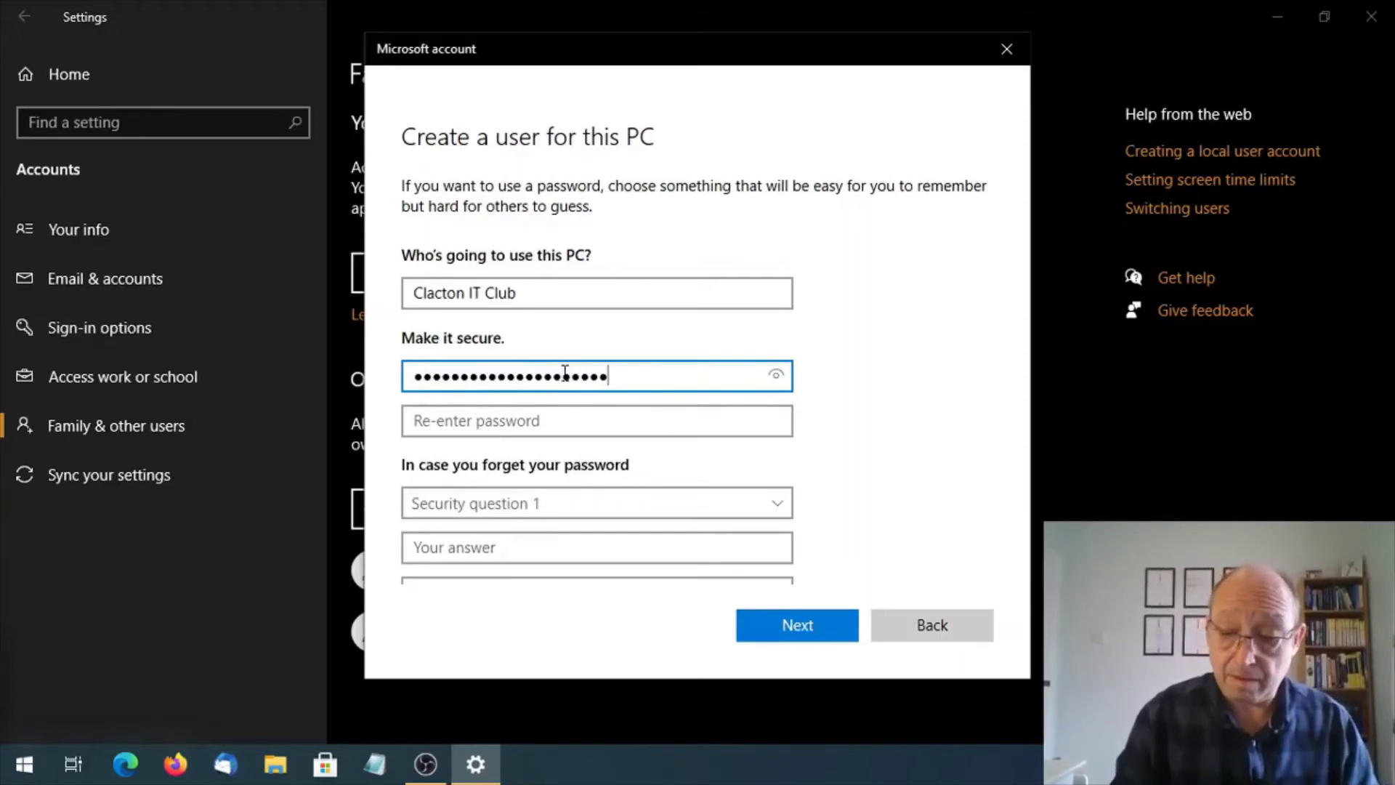
pyautogui.write('••')
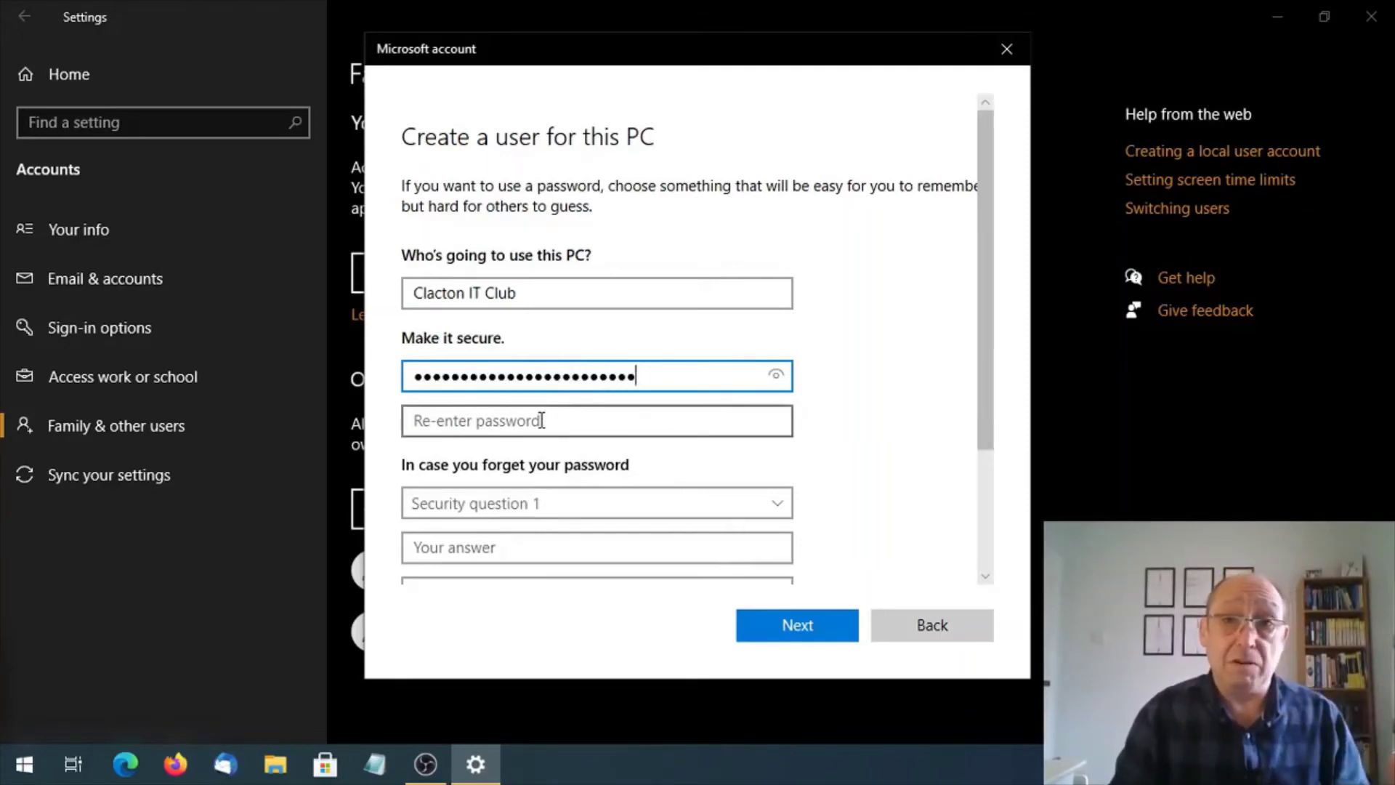
pyautogui.click(541, 420)
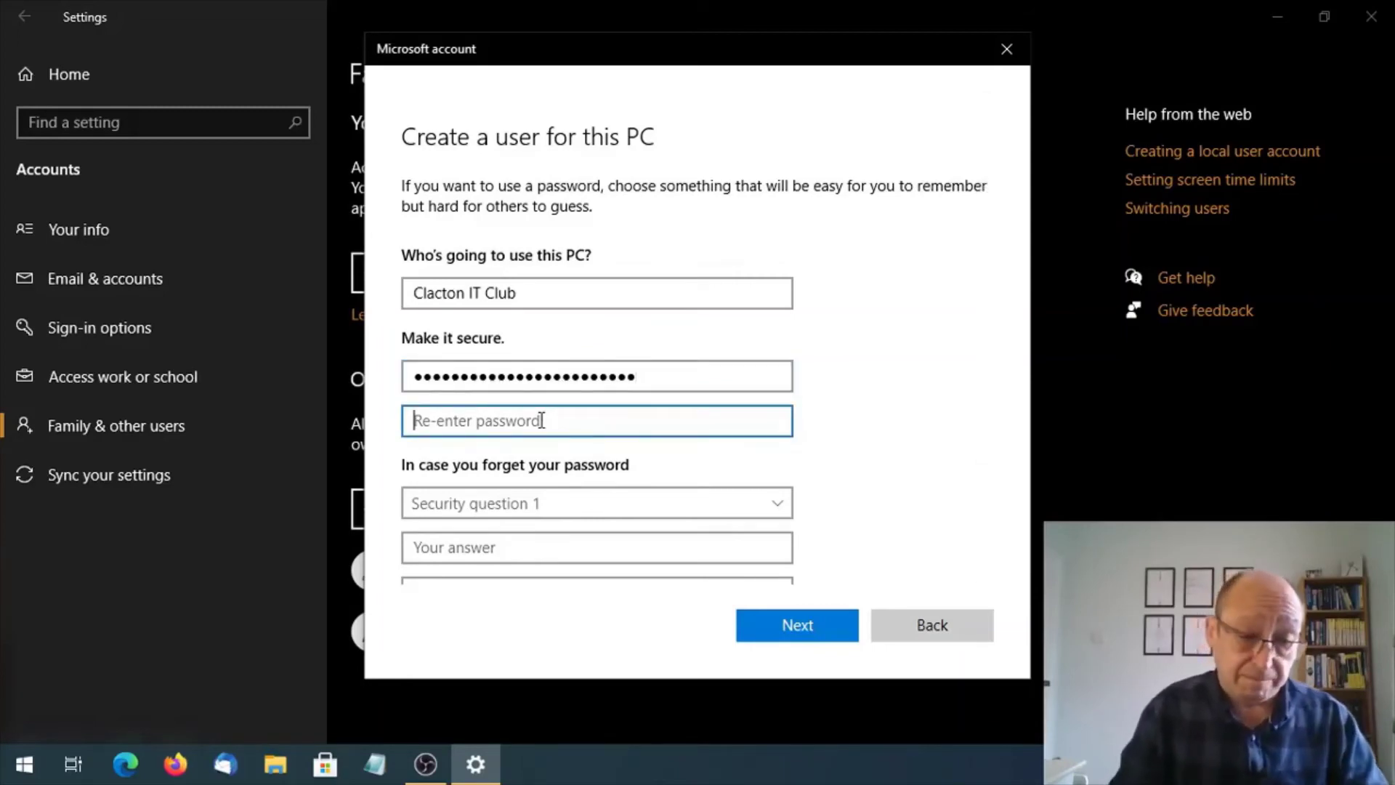
pyautogui.write('*****')
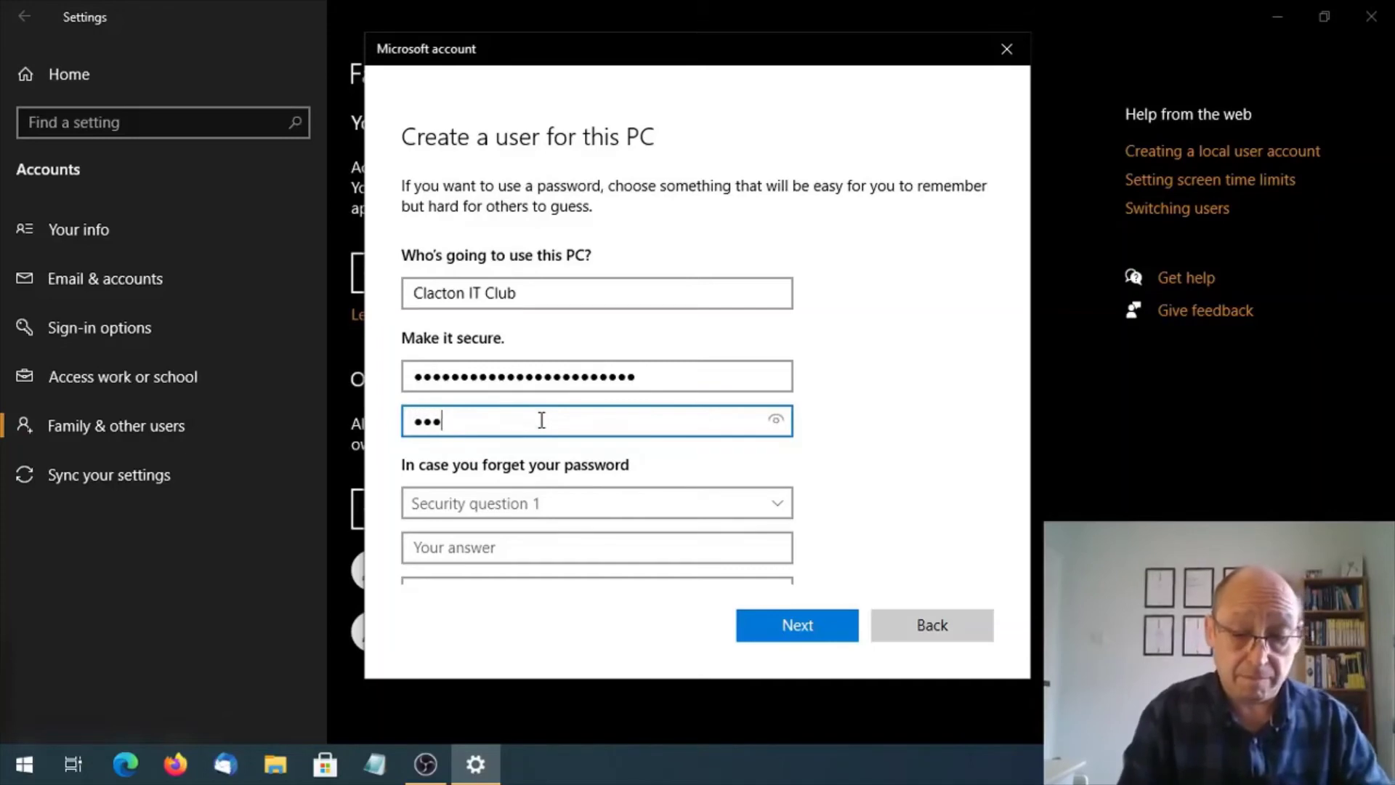
pyautogui.write('*****')
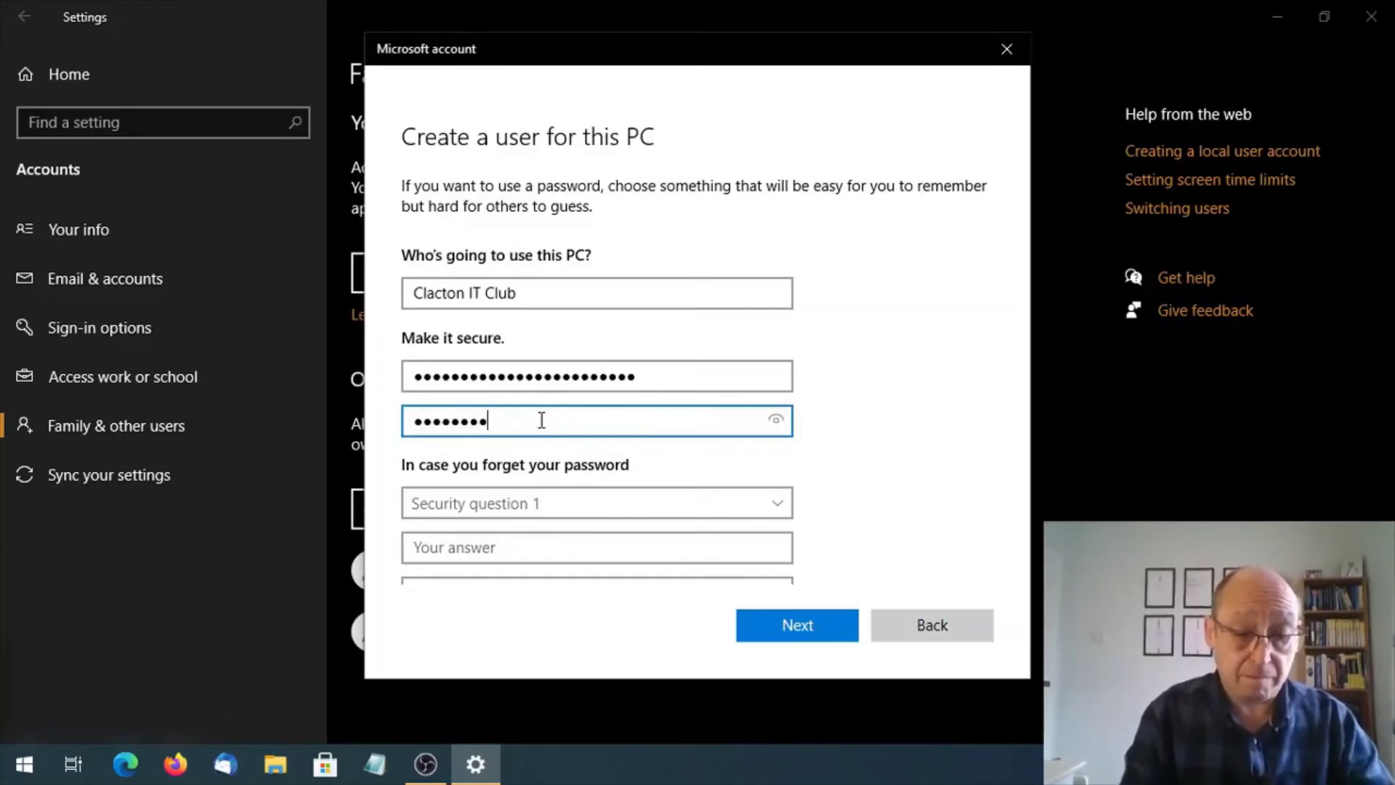
pyautogui.write('*****')
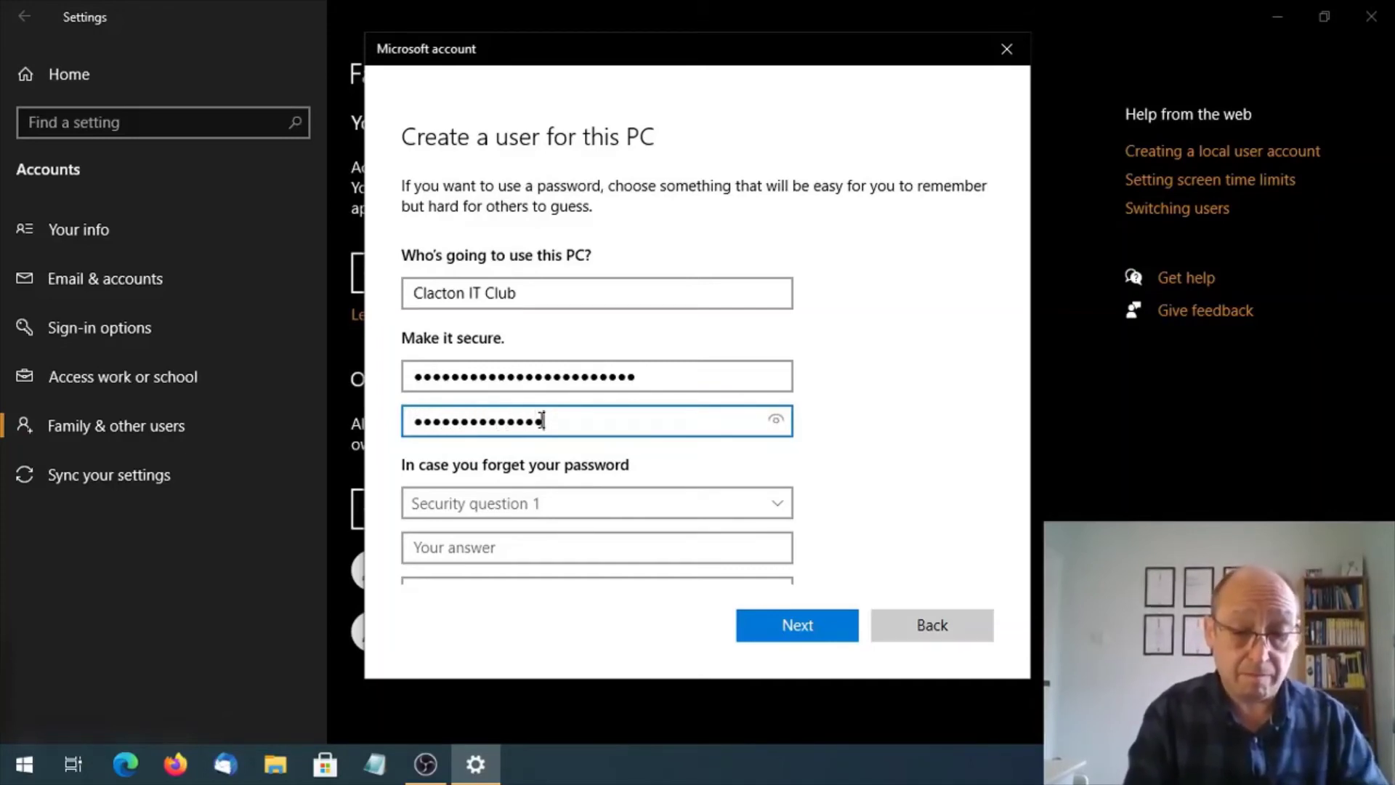
pyautogui.write('******')
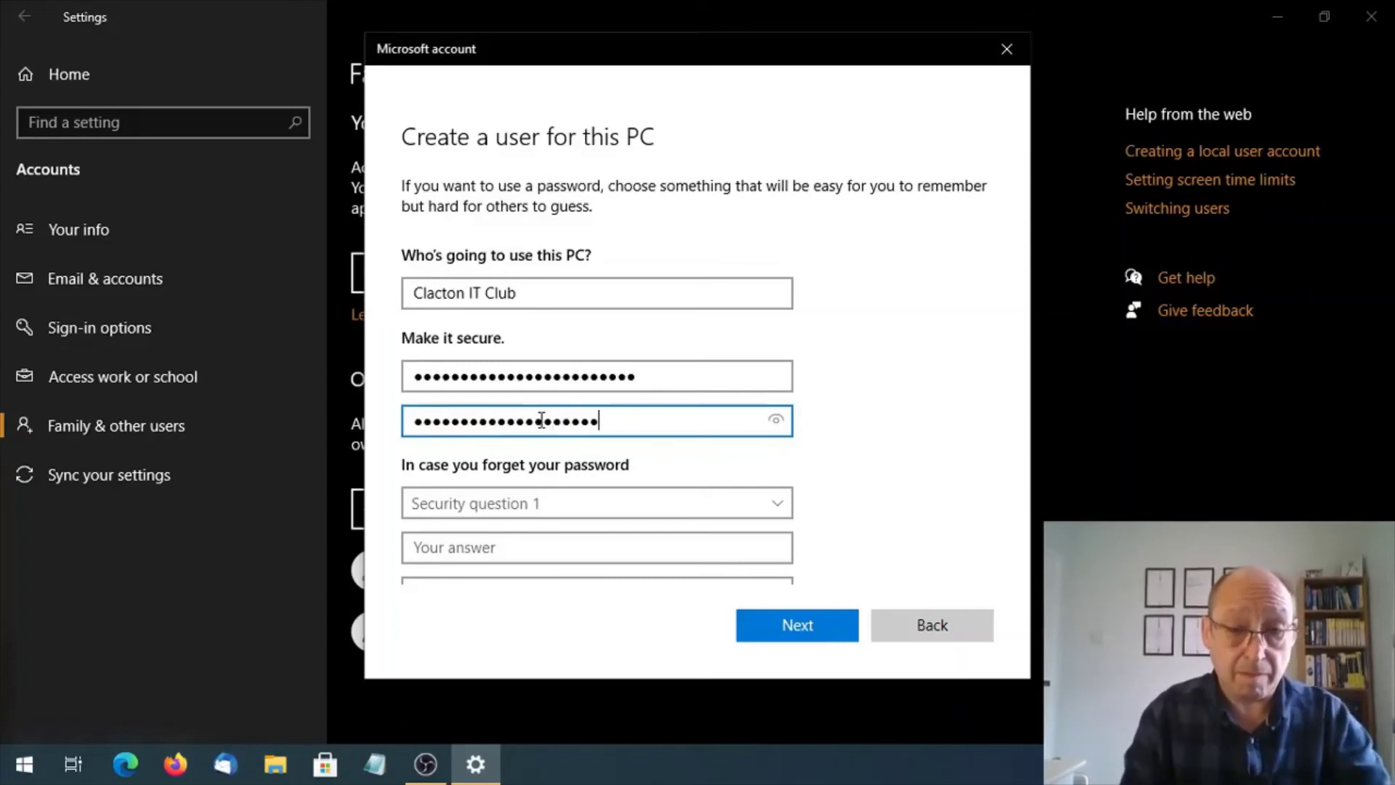
pyautogui.write('***')
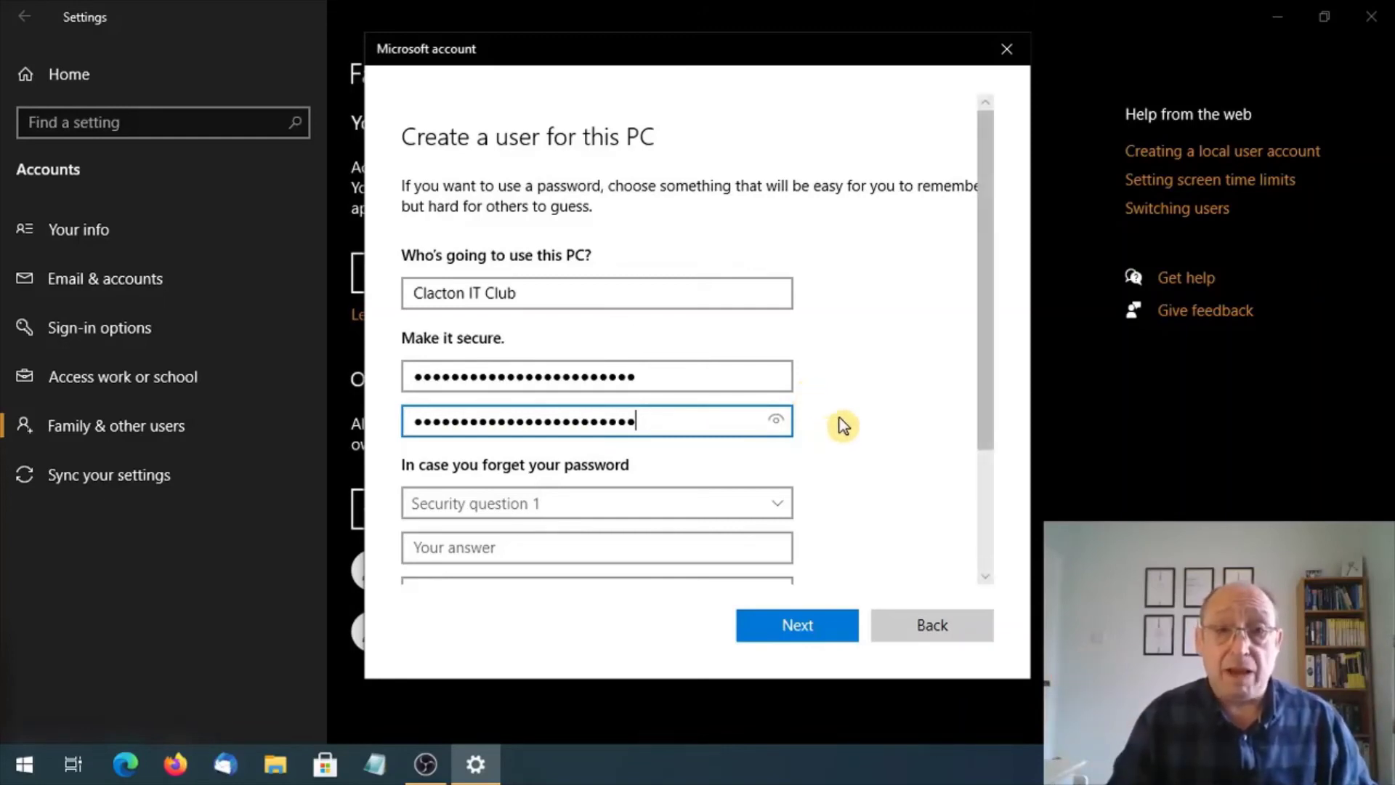
# Set security question 1 to 'What was your first pet's name?' and enter its answer.
pyautogui.scroll(-3, 843, 425)
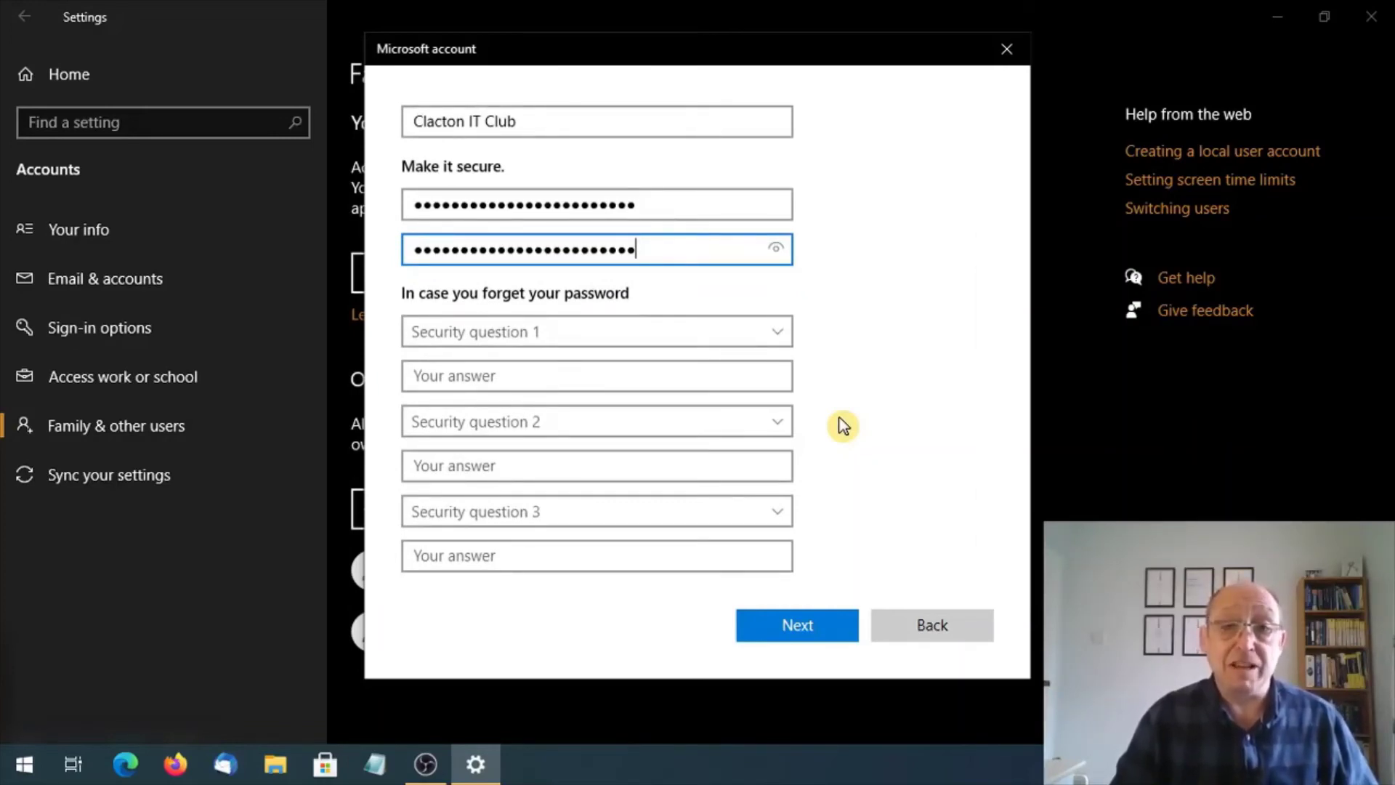
pyautogui.click(779, 333)
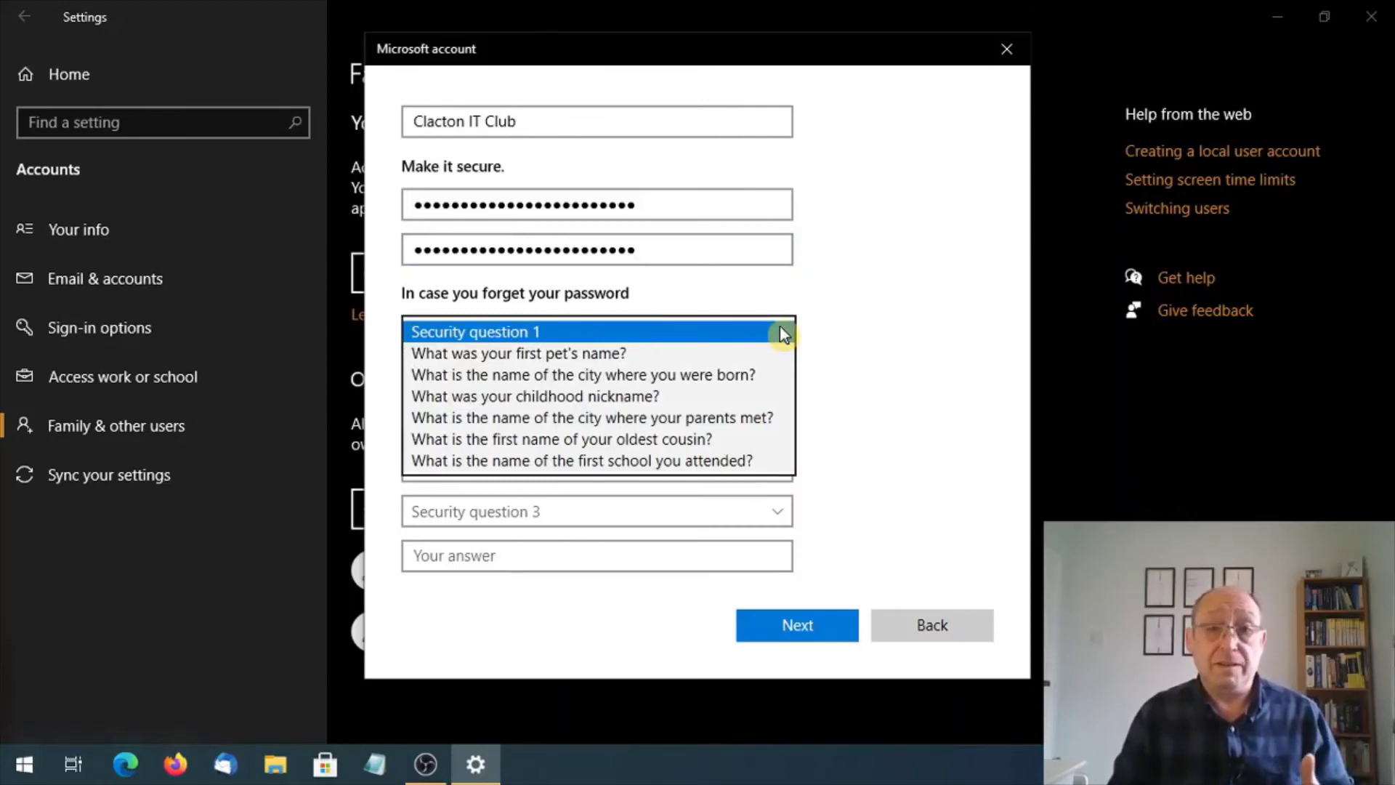
pyautogui.click(754, 353)
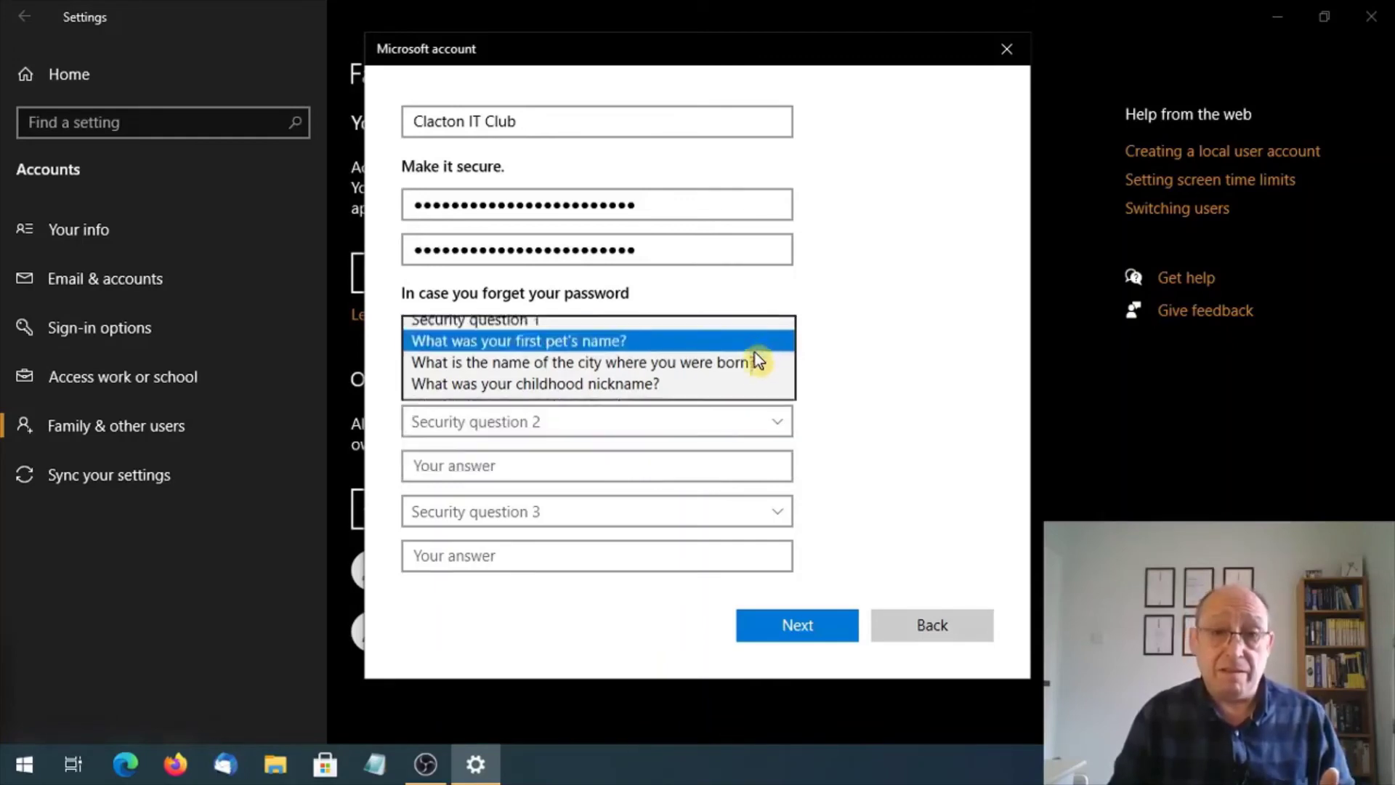
pyautogui.click(748, 378)
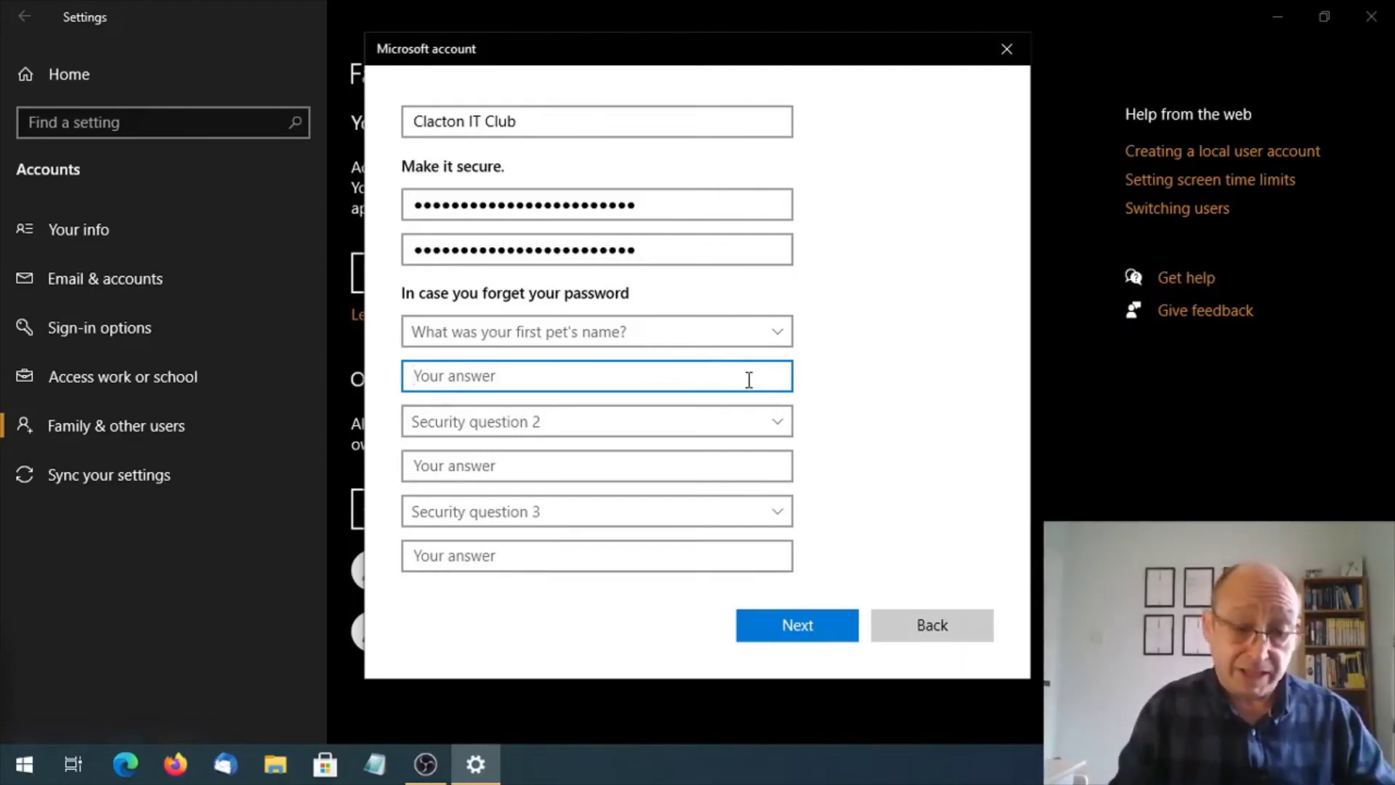
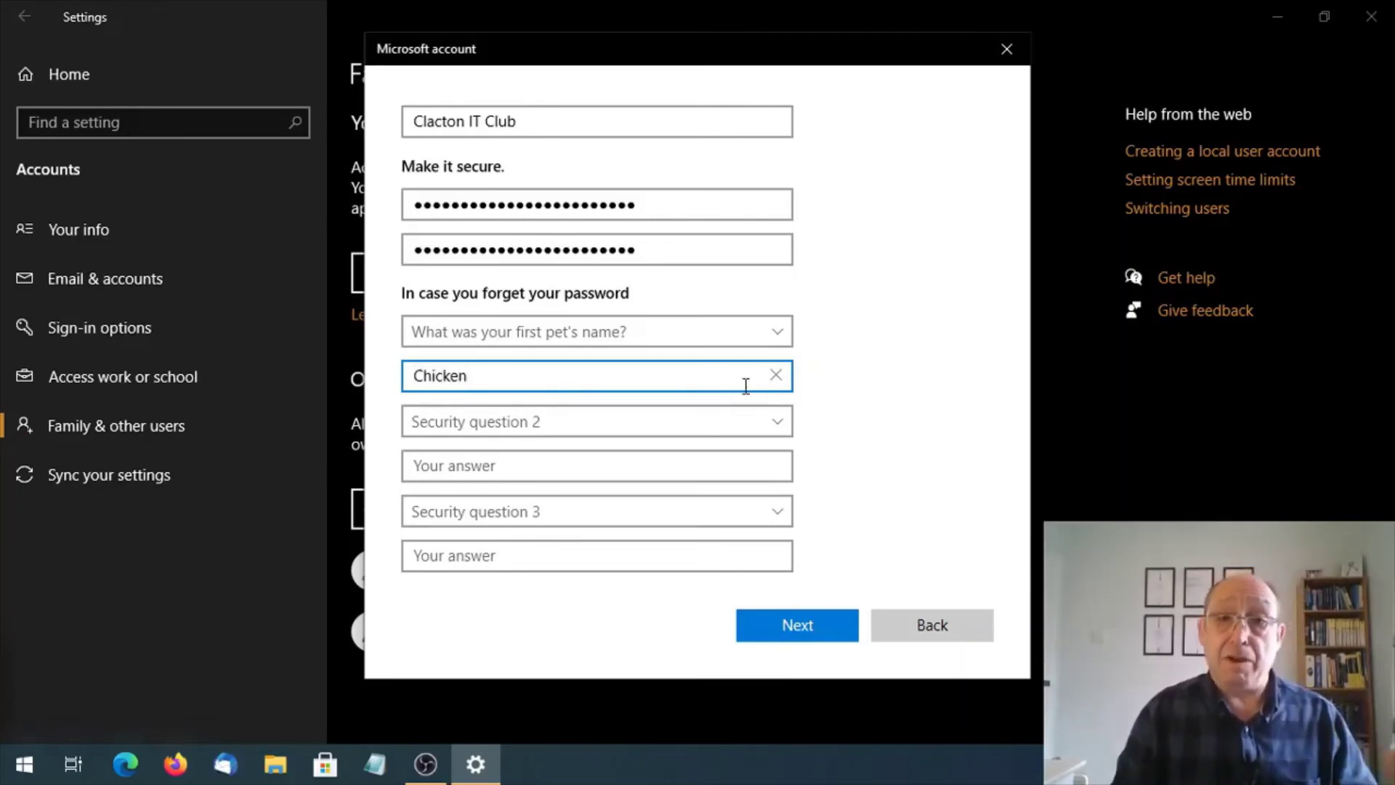
# Set security question 2 to 'What is the name of the city where you were born?' with its answer.
pyautogui.click(753, 422)
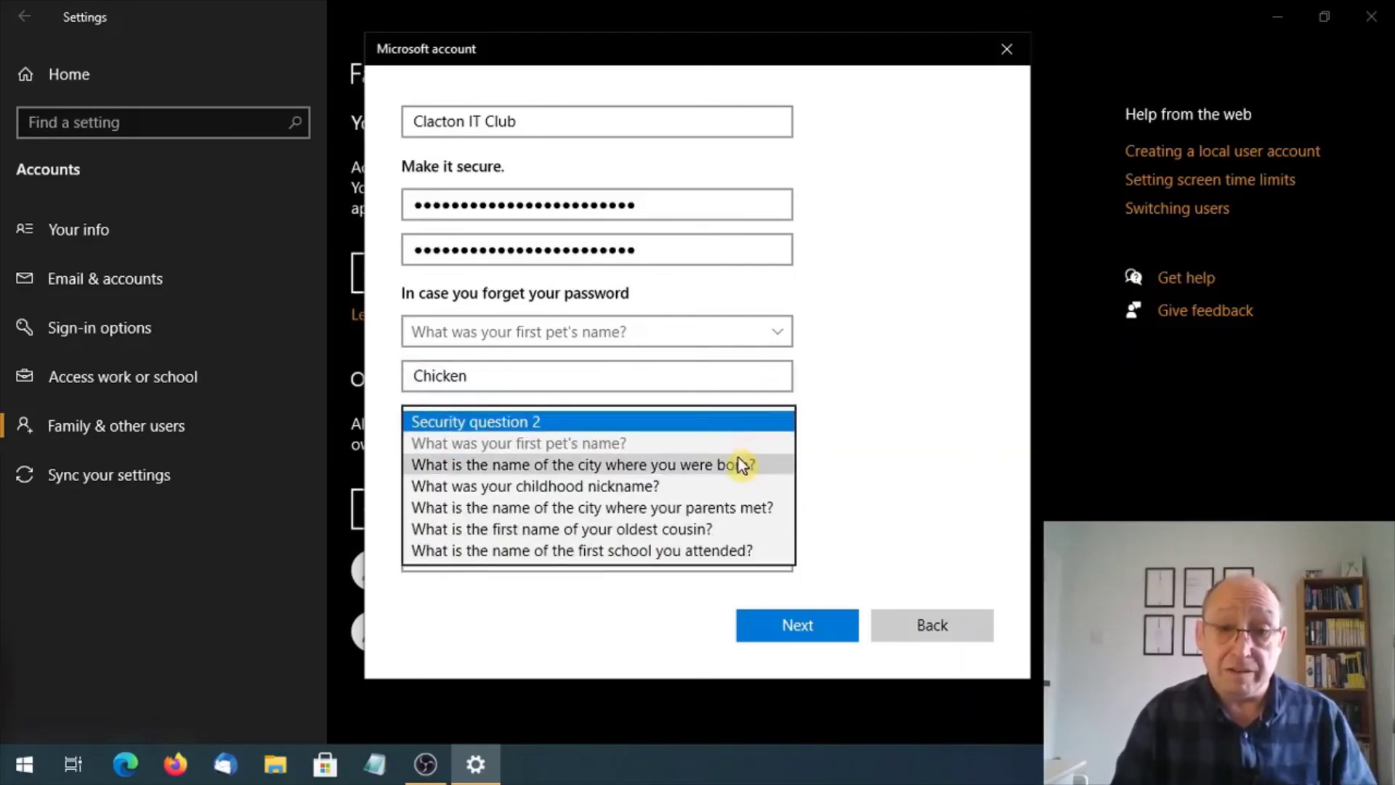
pyautogui.click(738, 454)
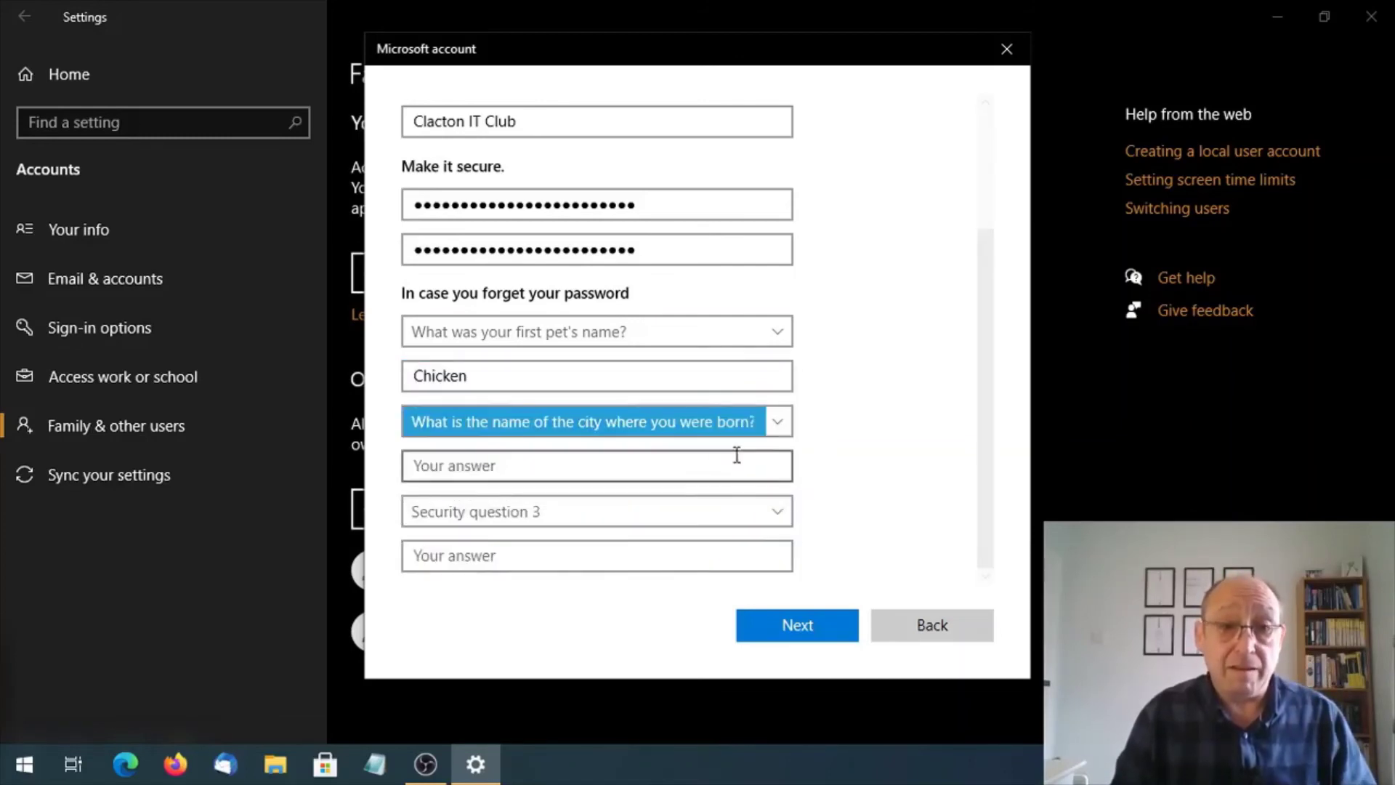
pyautogui.click(643, 465)
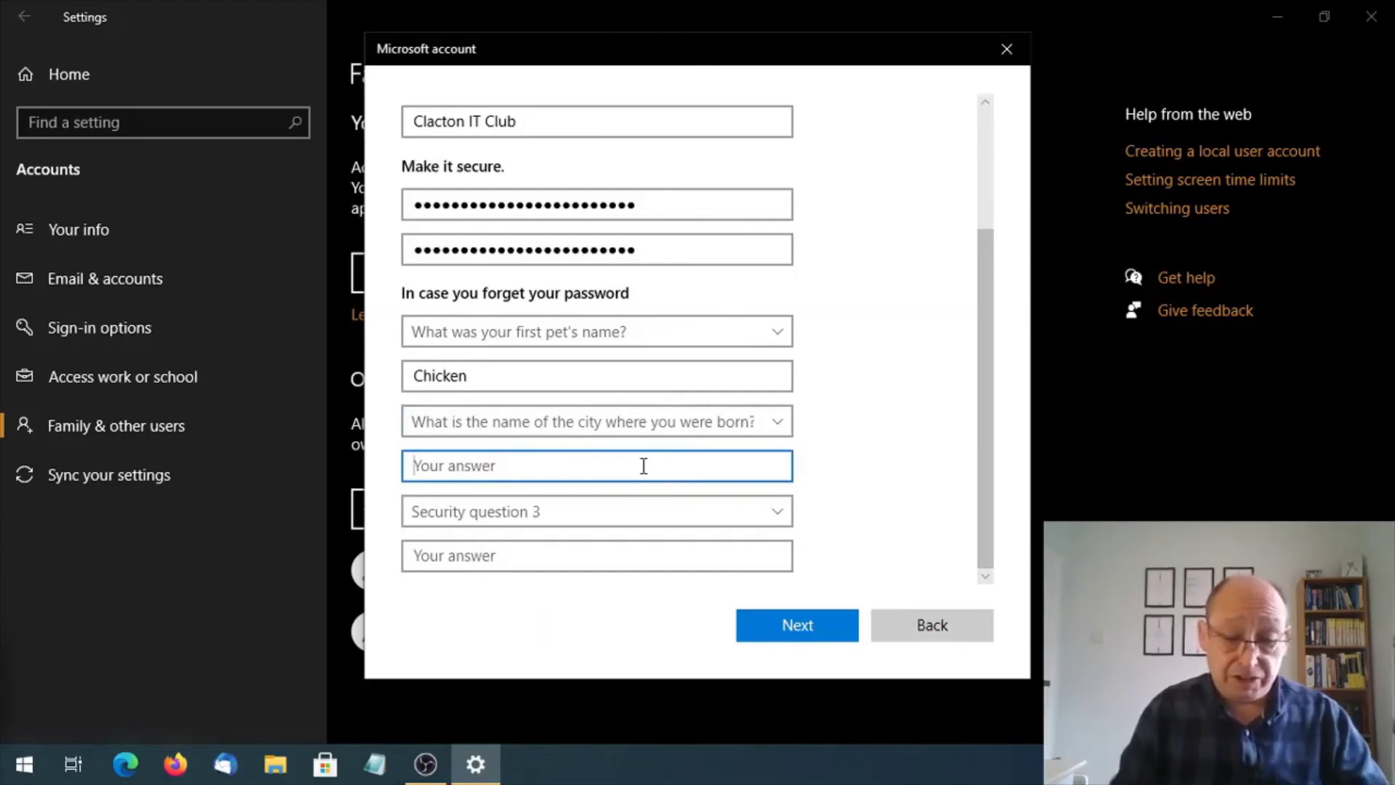
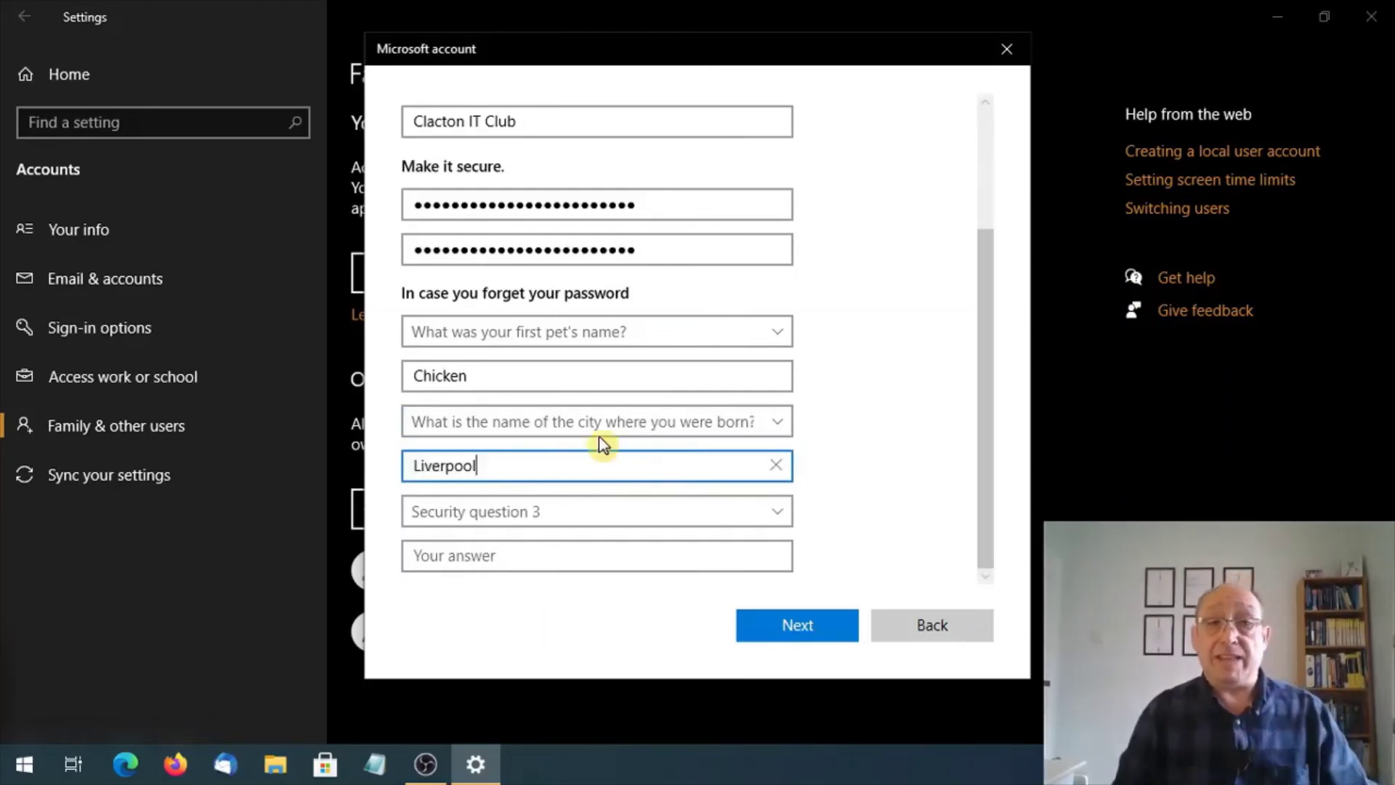
# Set security question 3 to 'What was your childhood nickname?' and enter its answer.
pyautogui.click(542, 512)
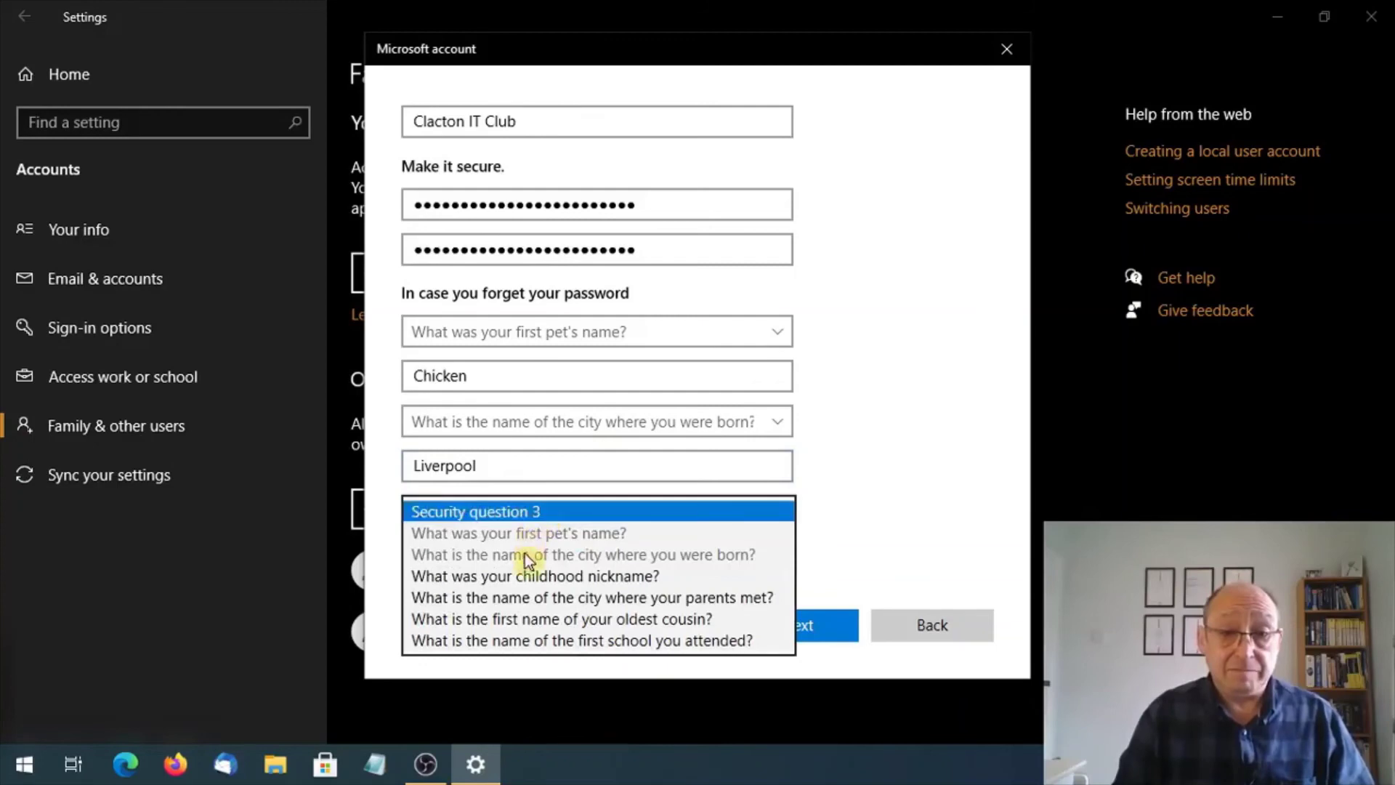
pyautogui.click(534, 578)
pyautogui.click(505, 555)
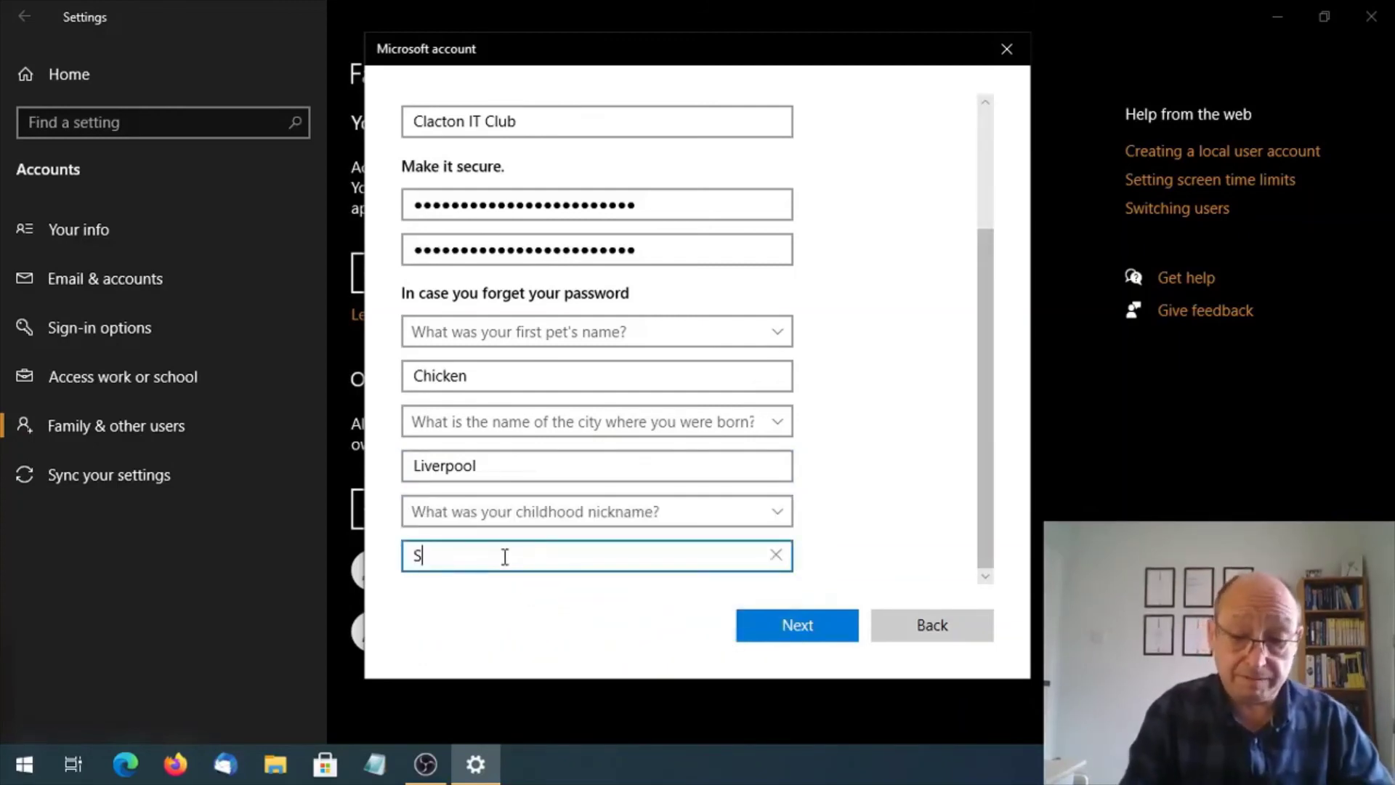
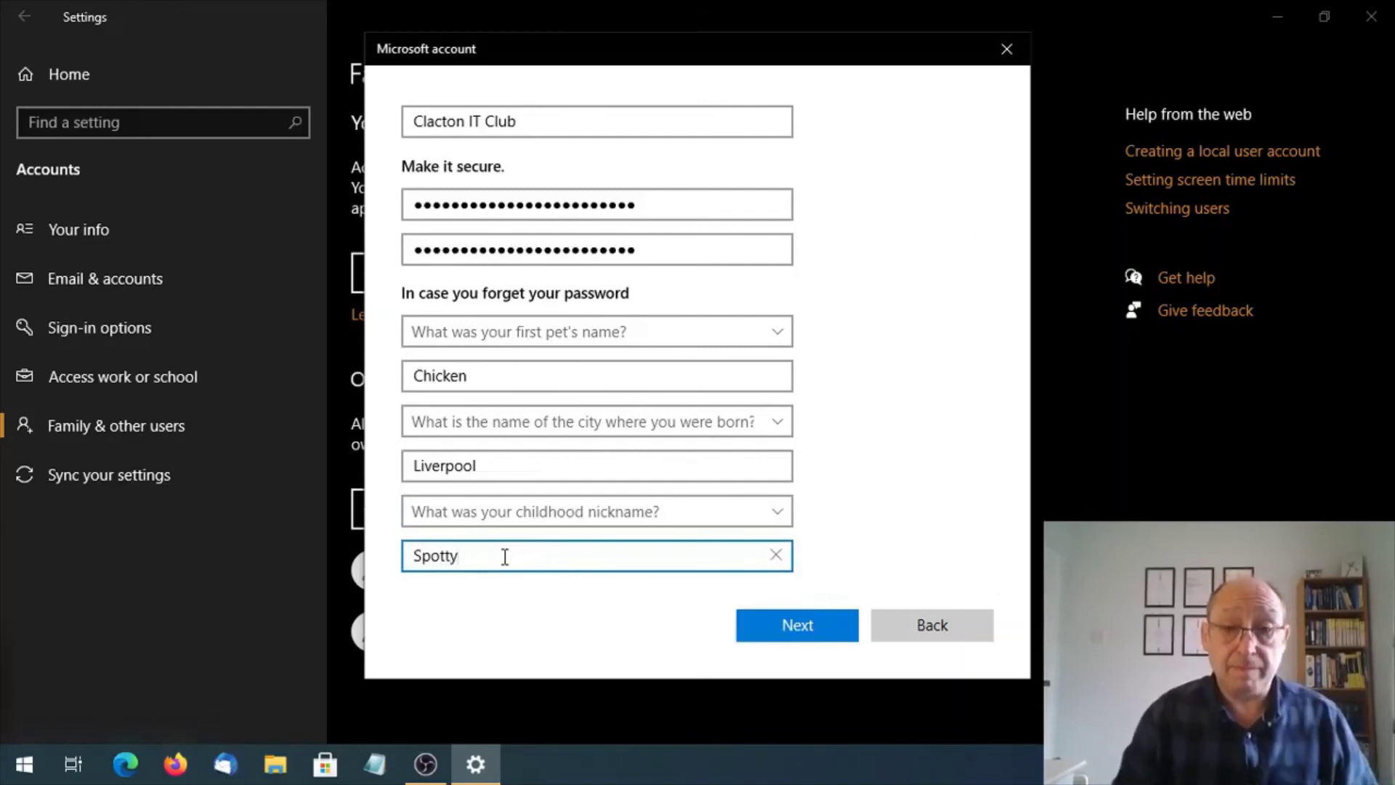
pyautogui.click(865, 456)
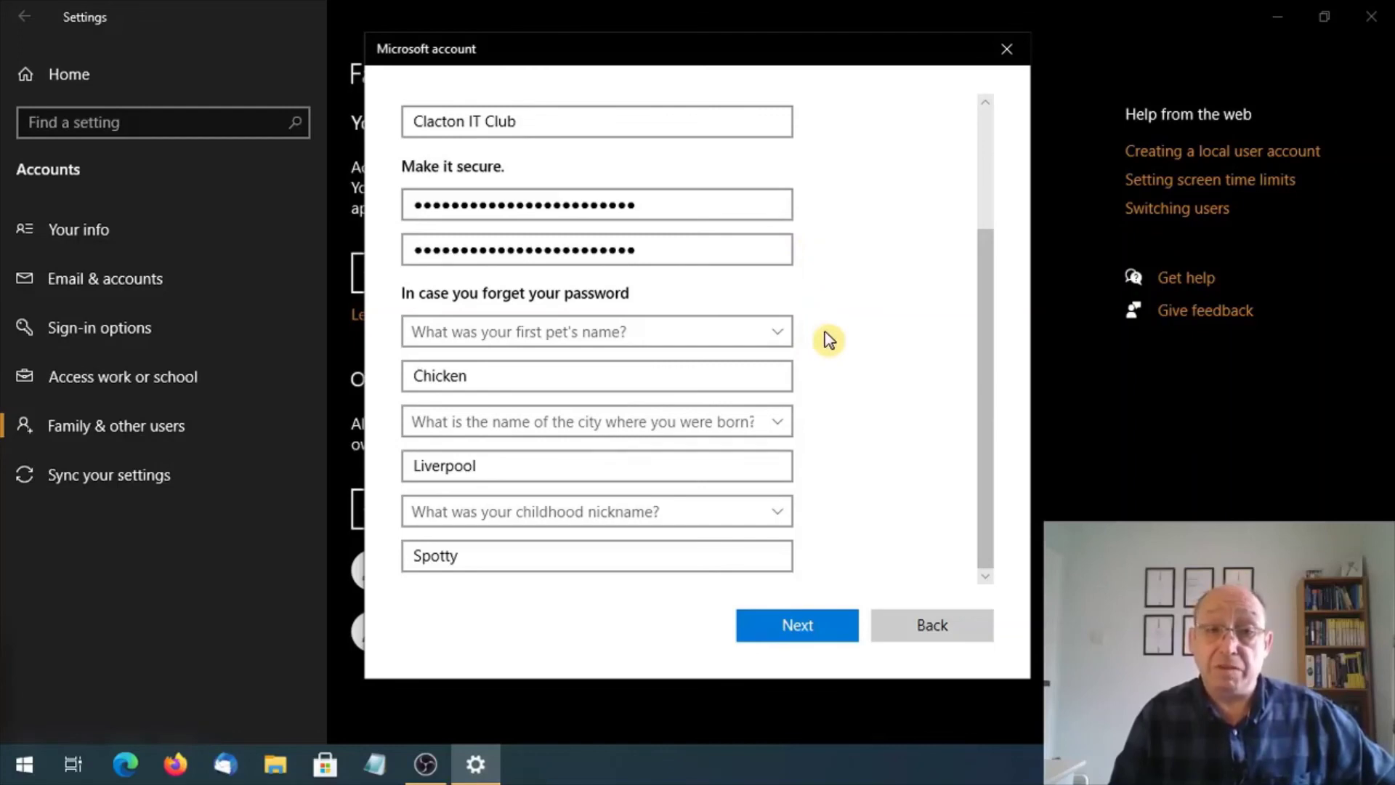
# Create the Clacton IT Club local account, then close the Settings window.
pyautogui.click(801, 626)
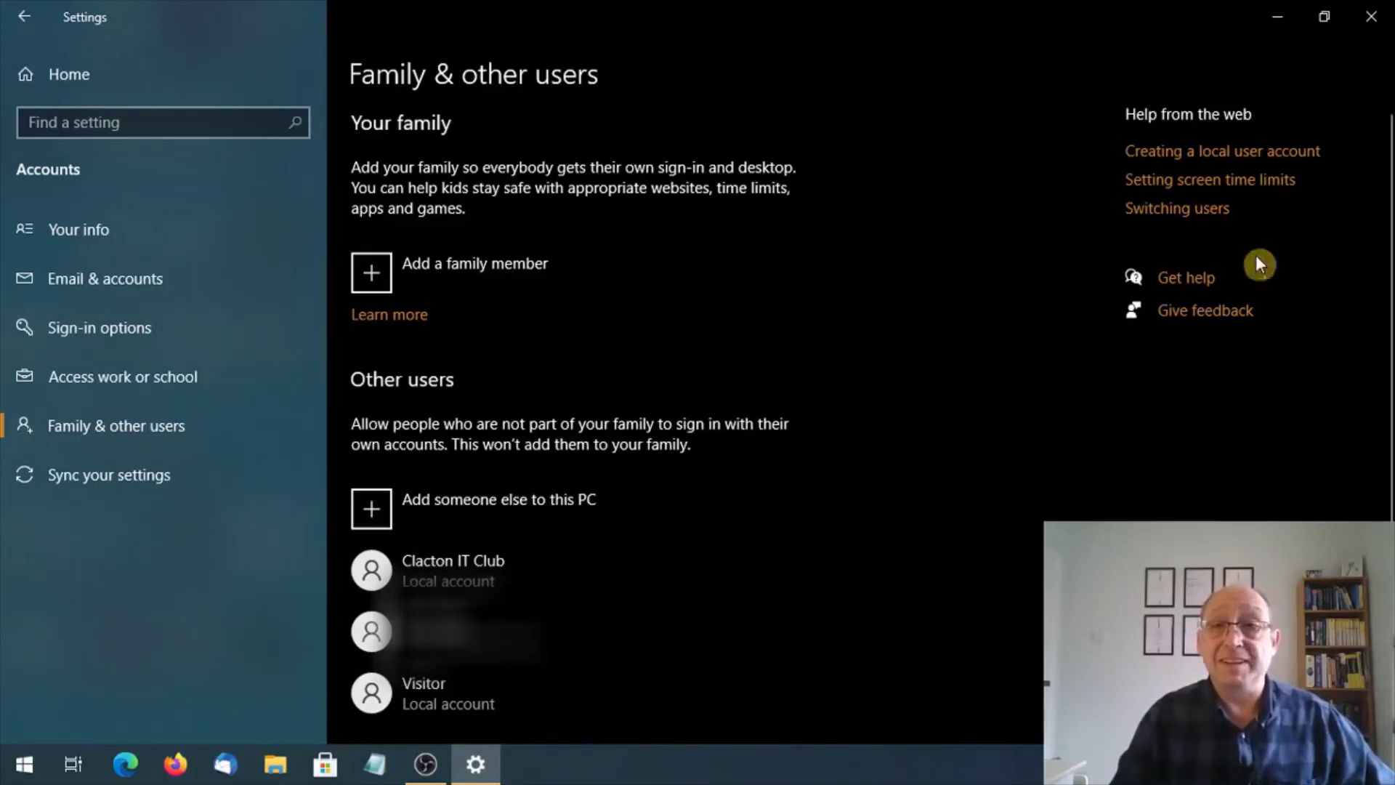
pyautogui.click(1380, 18)
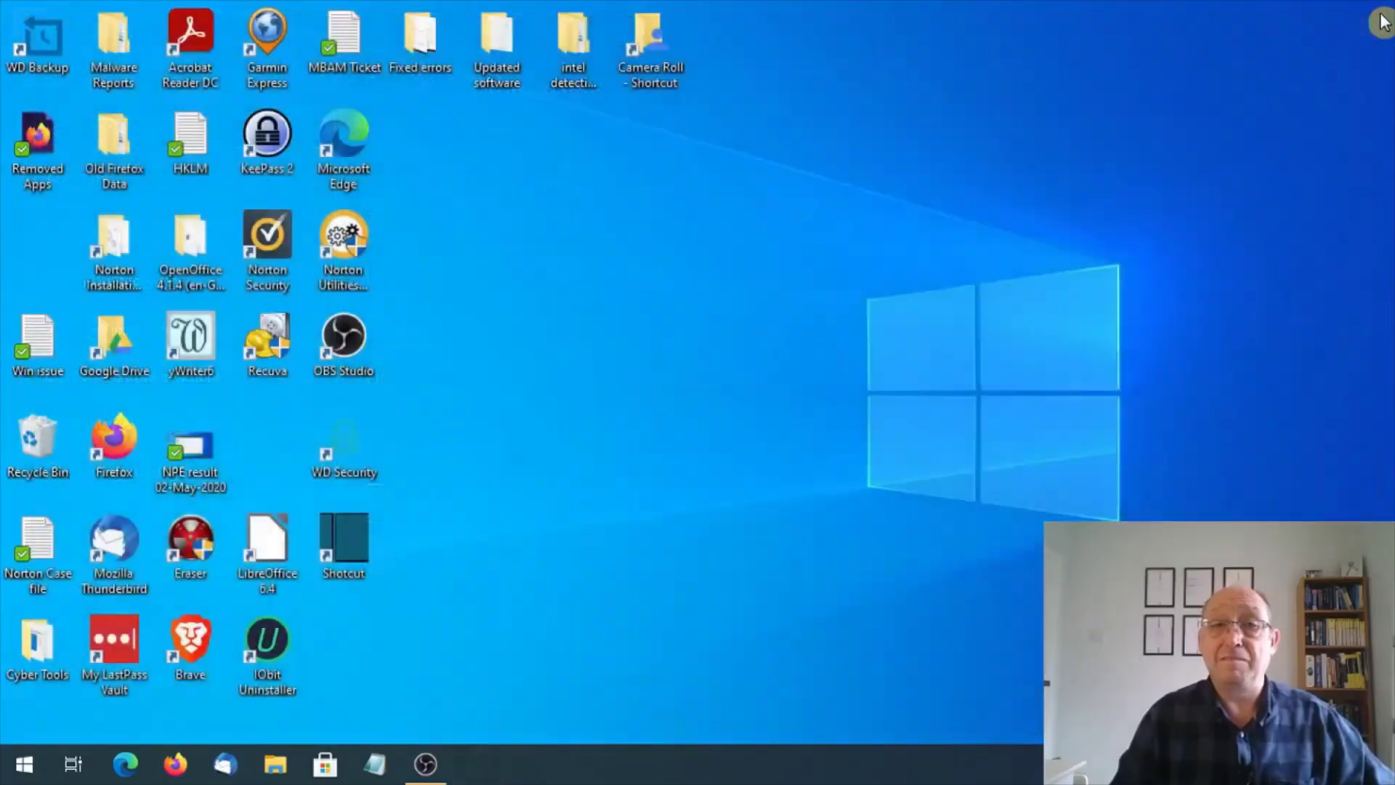